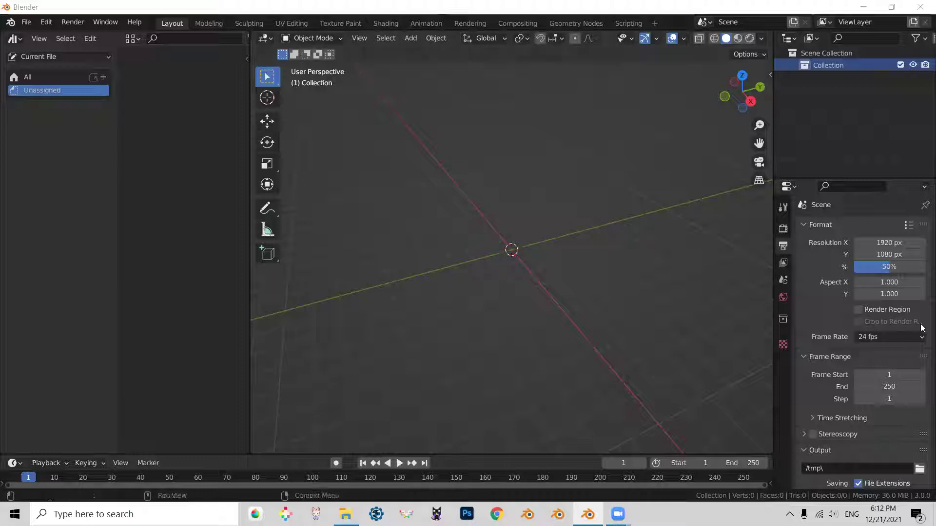
# Open train tumb no color.blend from the demos folder through File > Open.
pyautogui.click(30, 21)
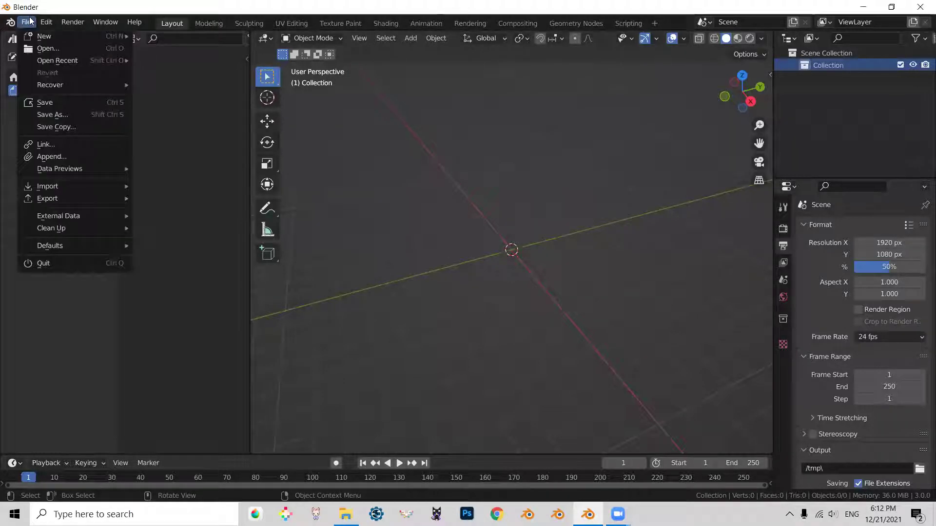
pyautogui.click(44, 48)
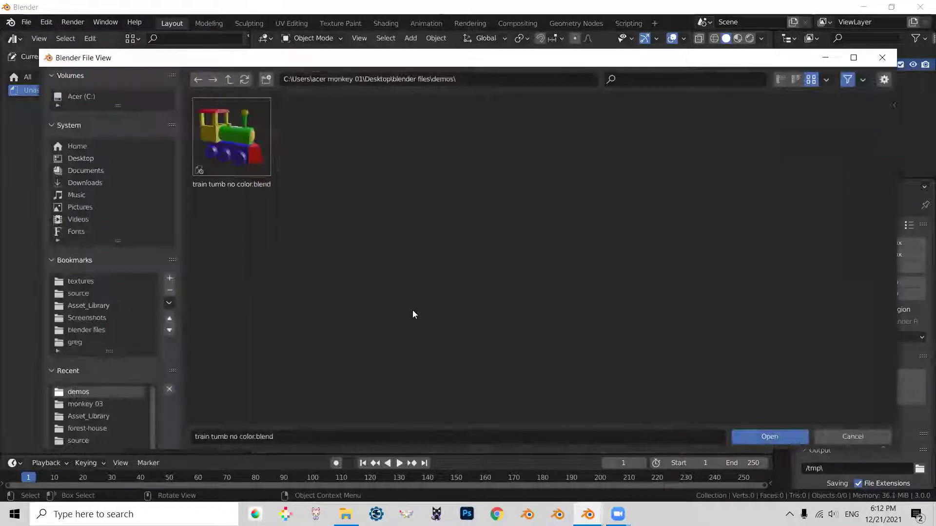
pyautogui.click(232, 139)
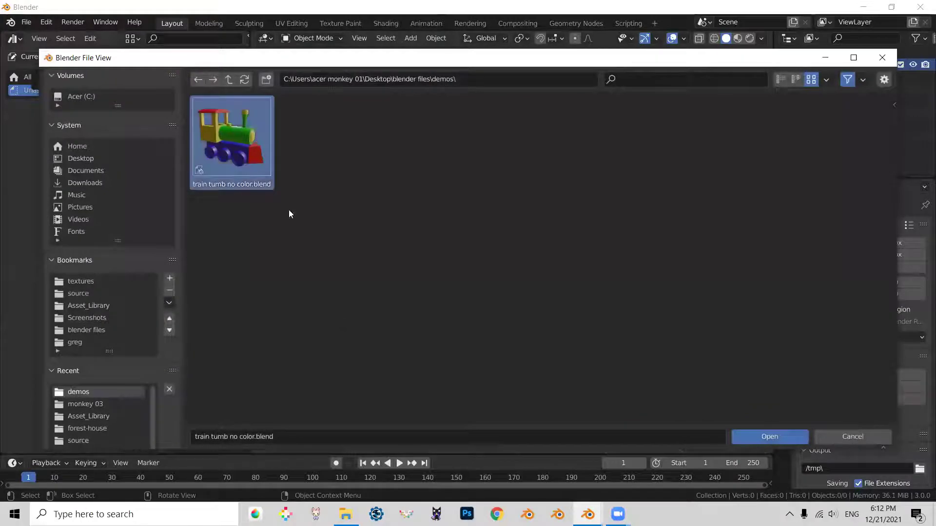
pyautogui.click(774, 439)
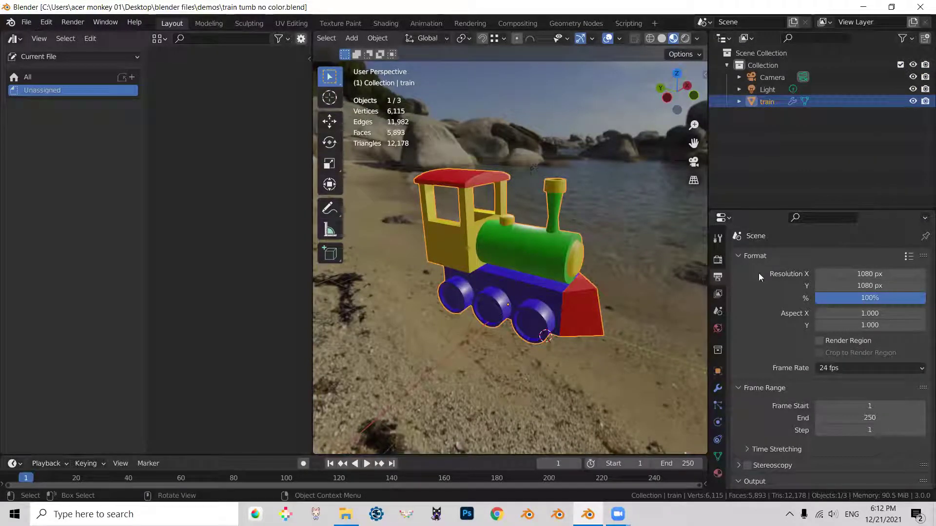
# Show the Render properties and mark the train object as an asset from the Outliner.
pyautogui.click(719, 260)
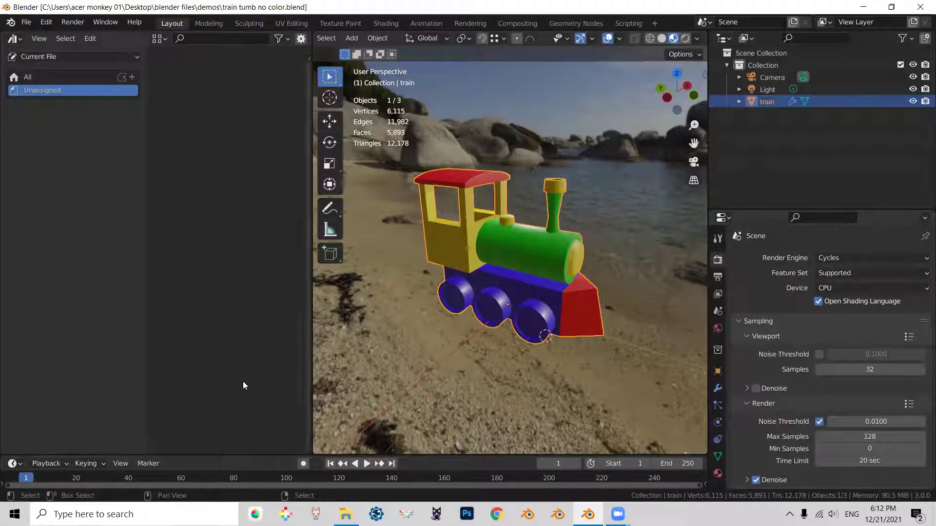
pyautogui.rightClick(758, 102)
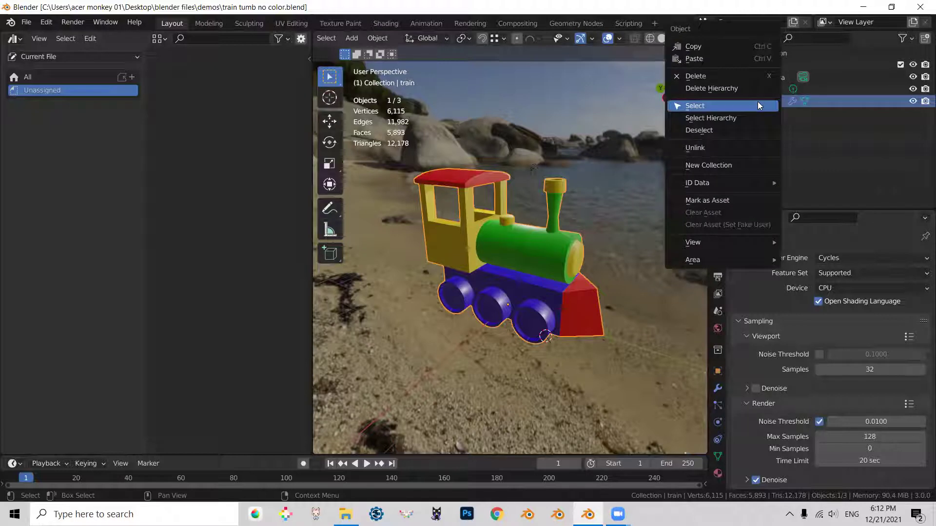
pyautogui.click(706, 200)
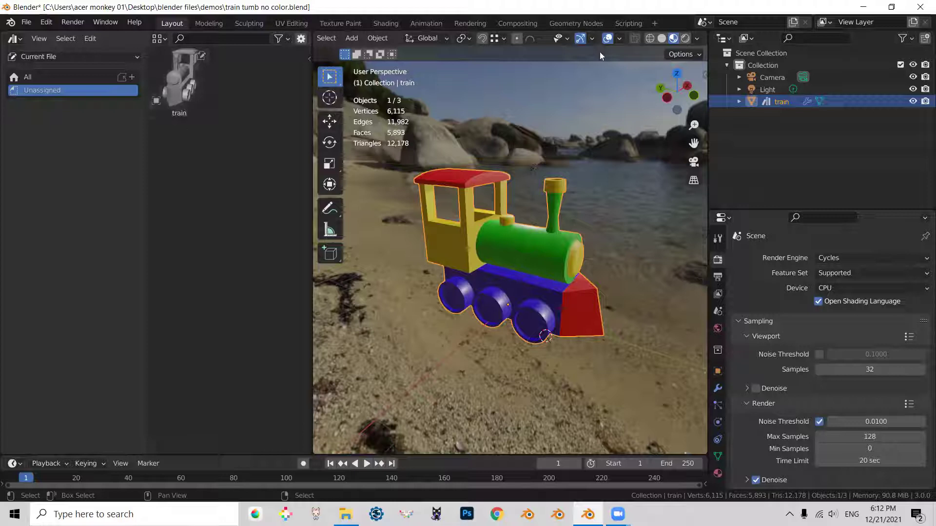
# Switch to Solid shading and orbit to view the train's other side.
pyautogui.click(662, 39)
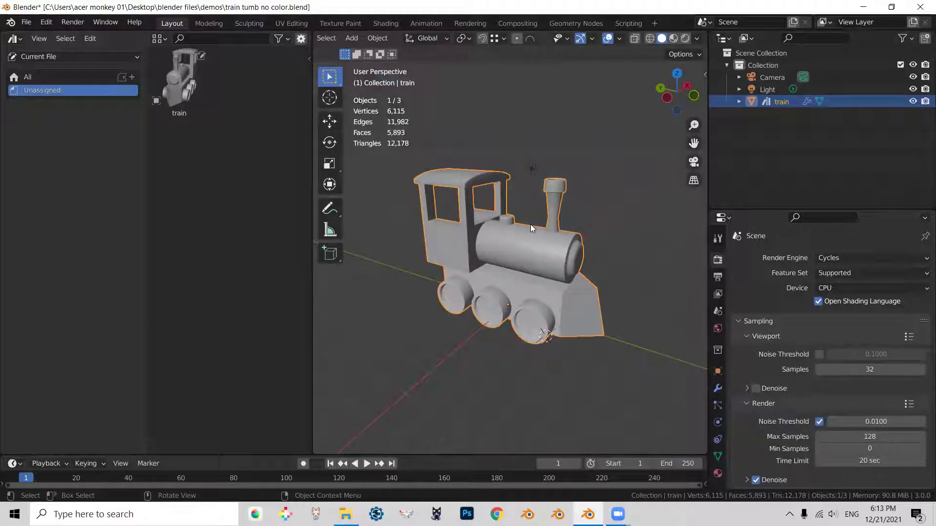
pyautogui.moveTo(586, 273); pyautogui.dragTo(409, 283)
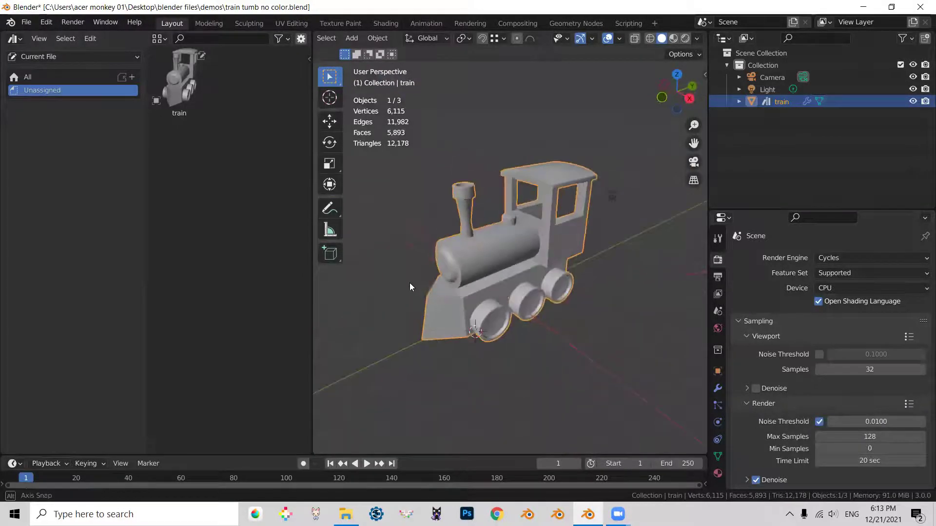
pyautogui.moveTo(410, 283); pyautogui.dragTo(410, 280, button='middle')
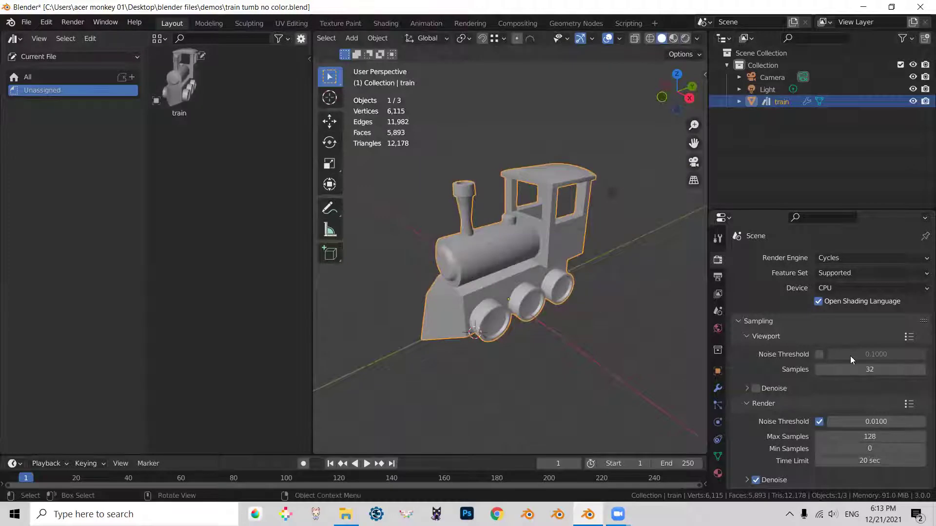
# Compare Material Preview with Solid shading, then try Texture and Material solid colouring.
pyautogui.click(673, 38)
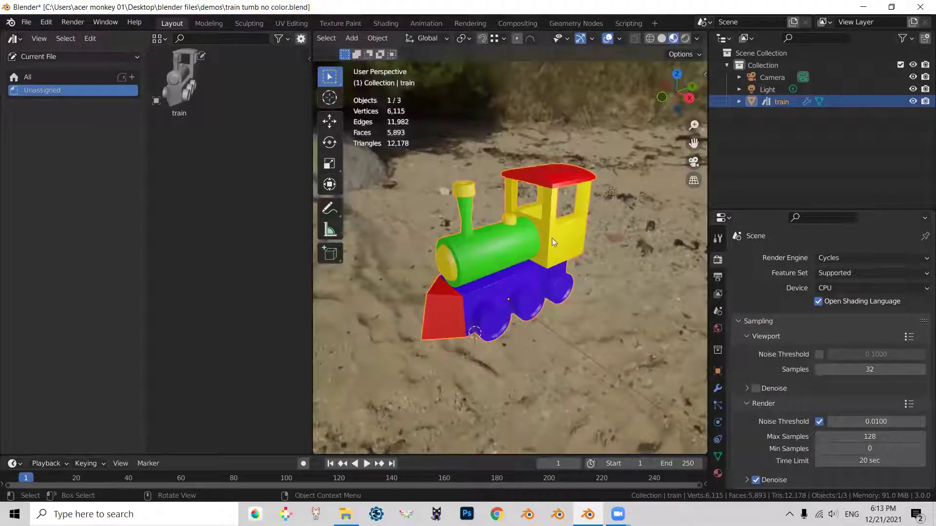
pyautogui.click(661, 38)
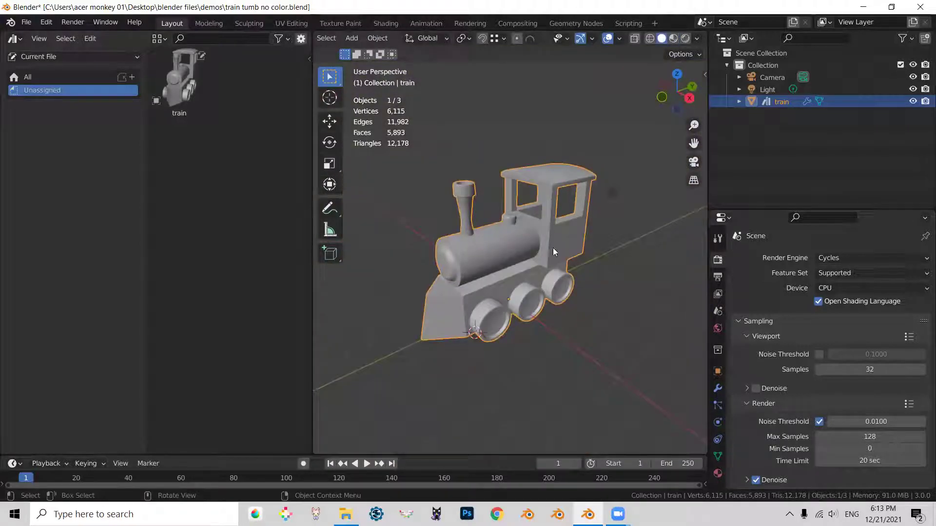
pyautogui.click(697, 39)
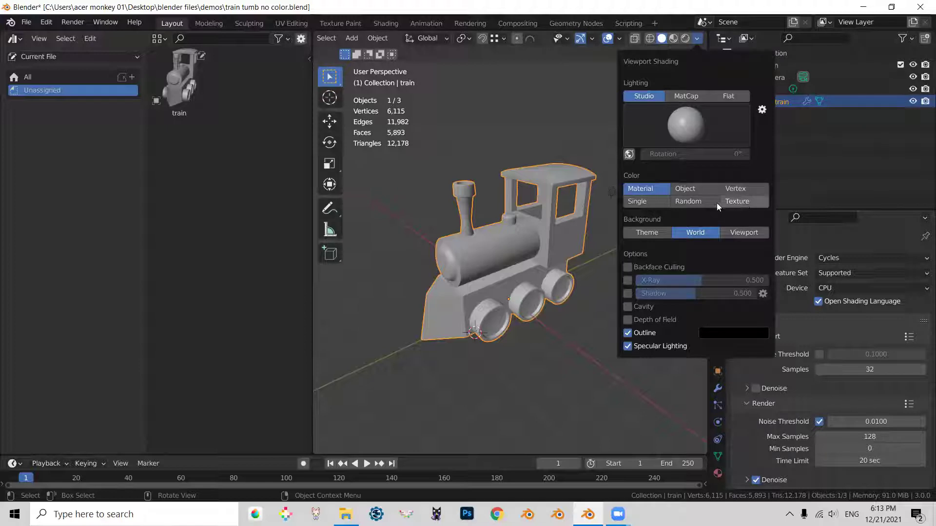
pyautogui.click(738, 200)
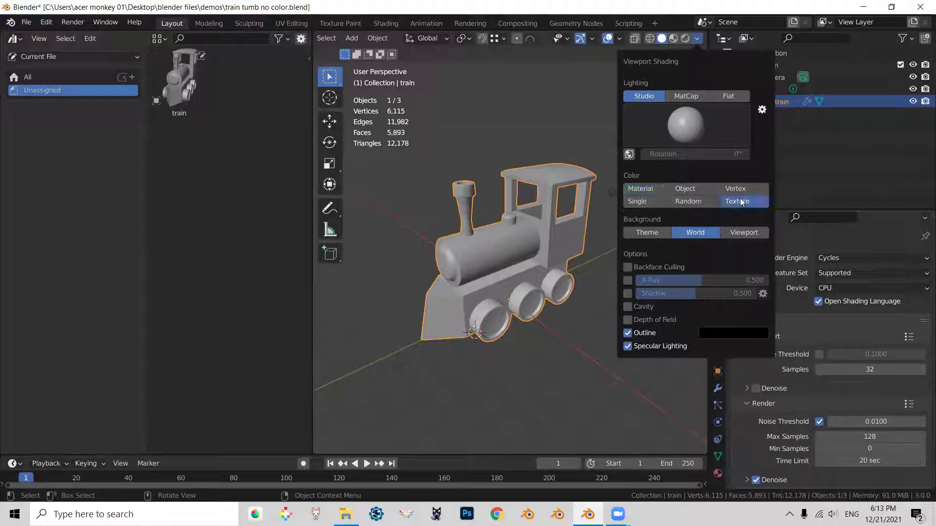
pyautogui.click(653, 191)
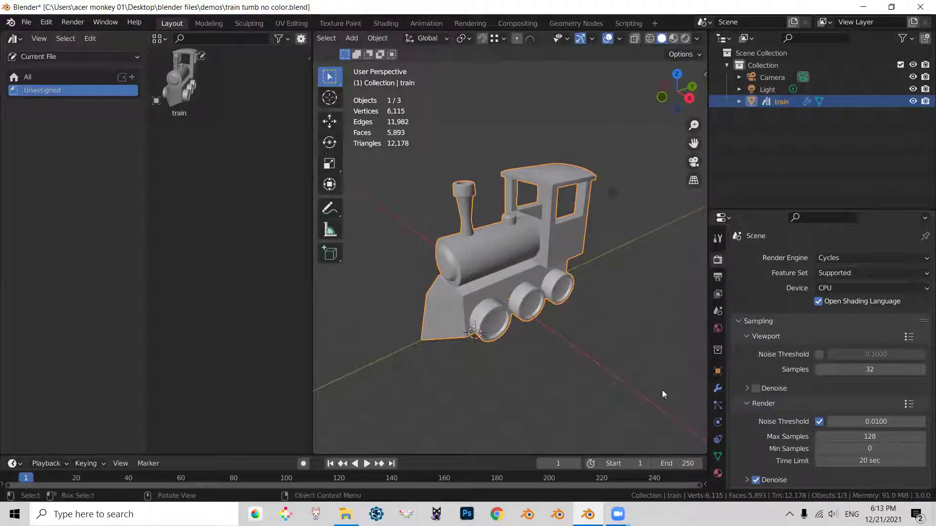
# In the Material tab, step through the red, yellow and green material slots.
pyautogui.click(717, 473)
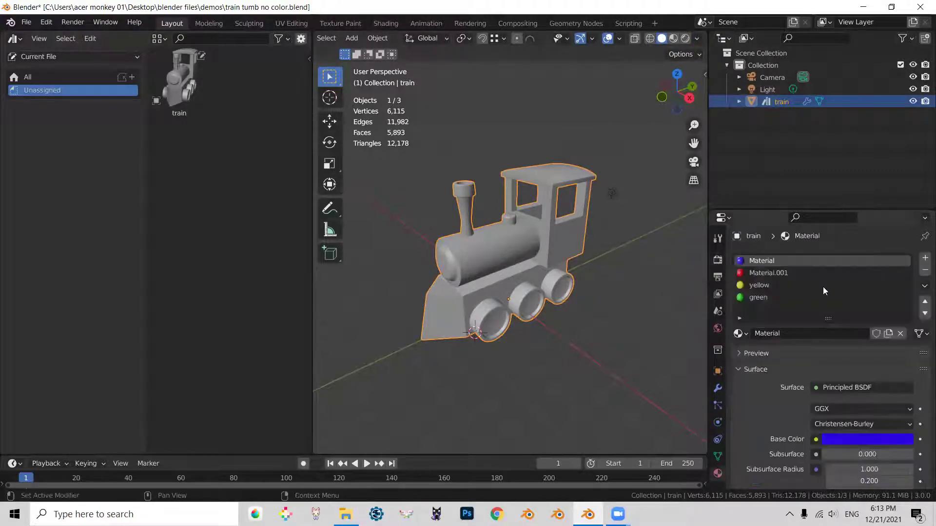
pyautogui.click(764, 274)
pyautogui.click(766, 286)
pyautogui.click(769, 298)
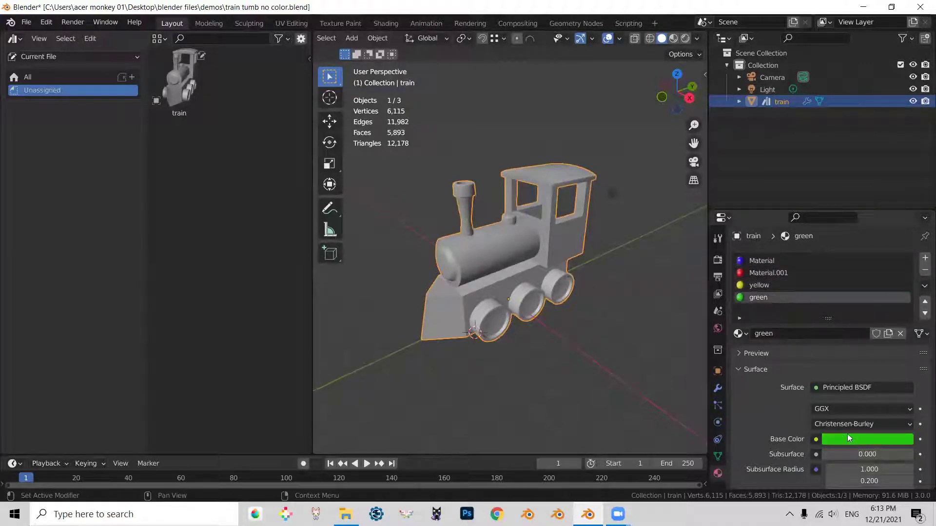
# Expand the green material's Viewport Display section and inspect its colour settings.
pyautogui.scroll(-15, 808, 390)
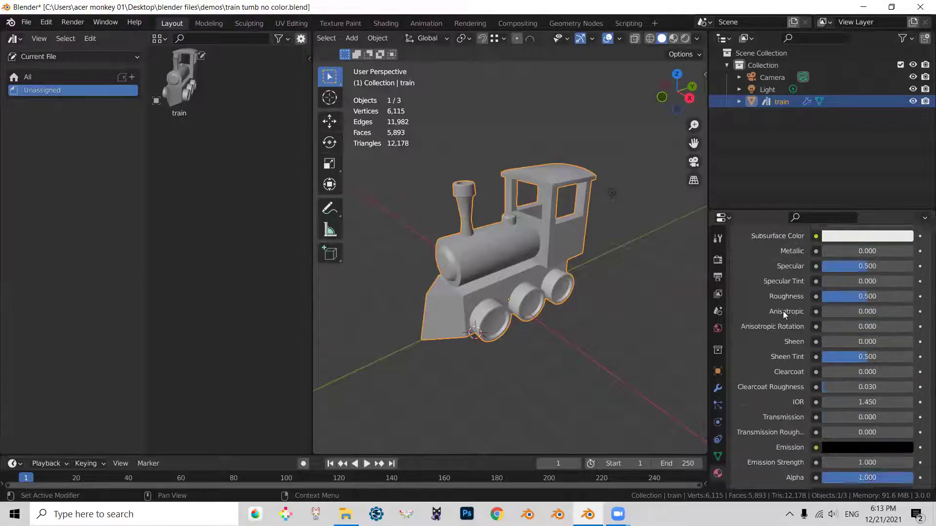
pyautogui.scroll(-5, 821, 313)
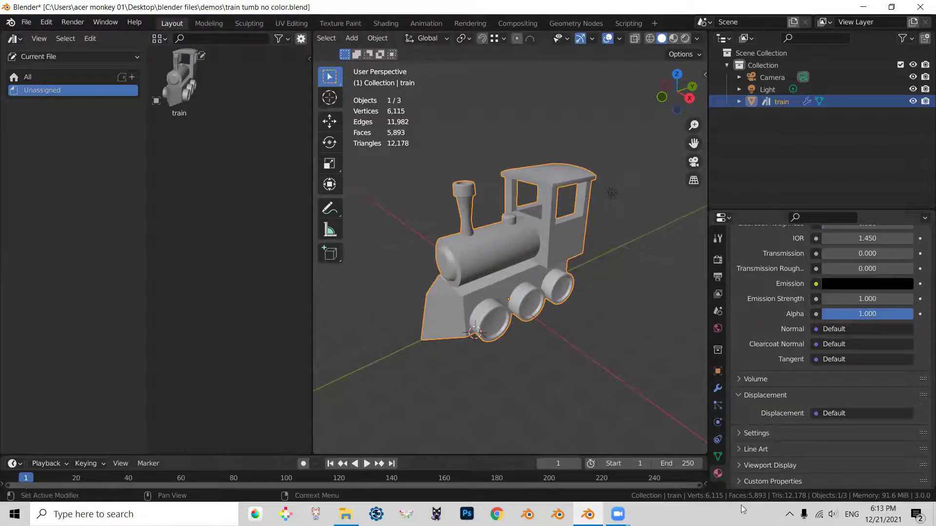
pyautogui.click(739, 465)
pyautogui.scroll(-4, 815, 356)
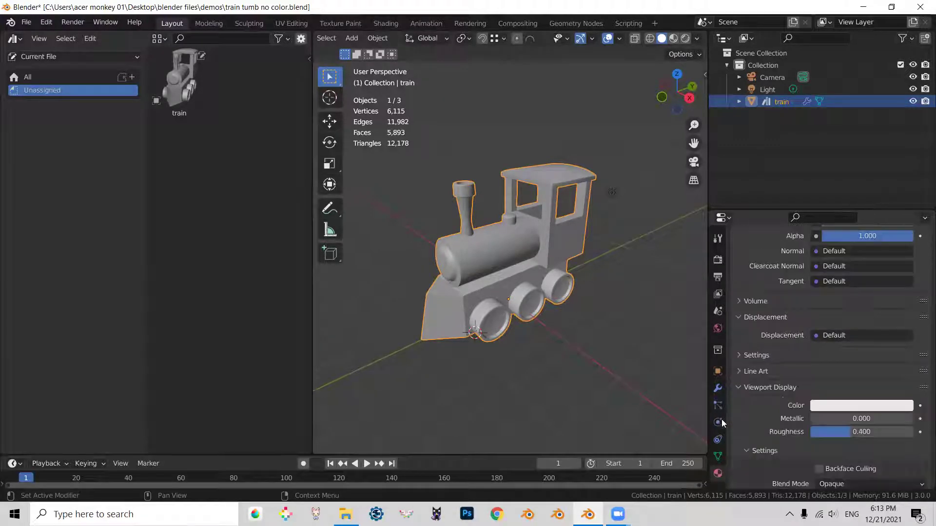
pyautogui.scroll(-4, 791, 438)
pyautogui.scroll(4, 790, 438)
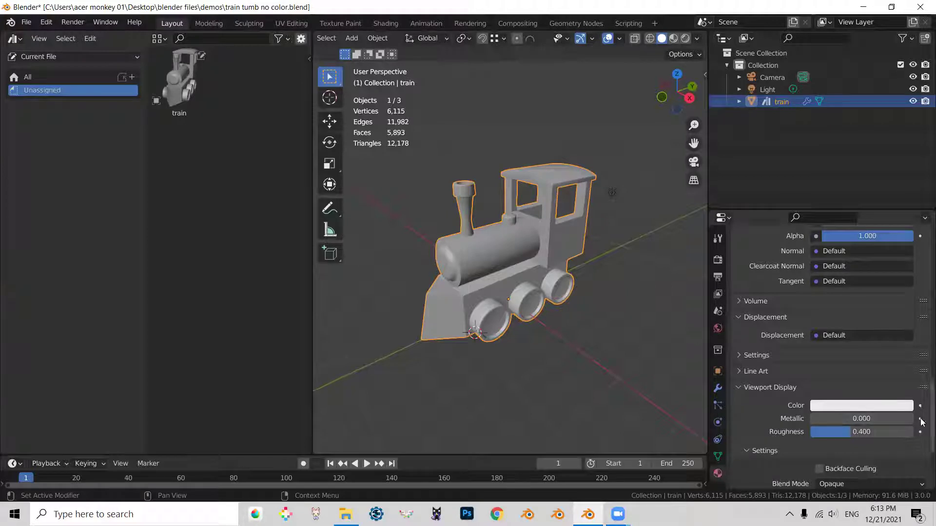
pyautogui.scroll(15, 758, 385)
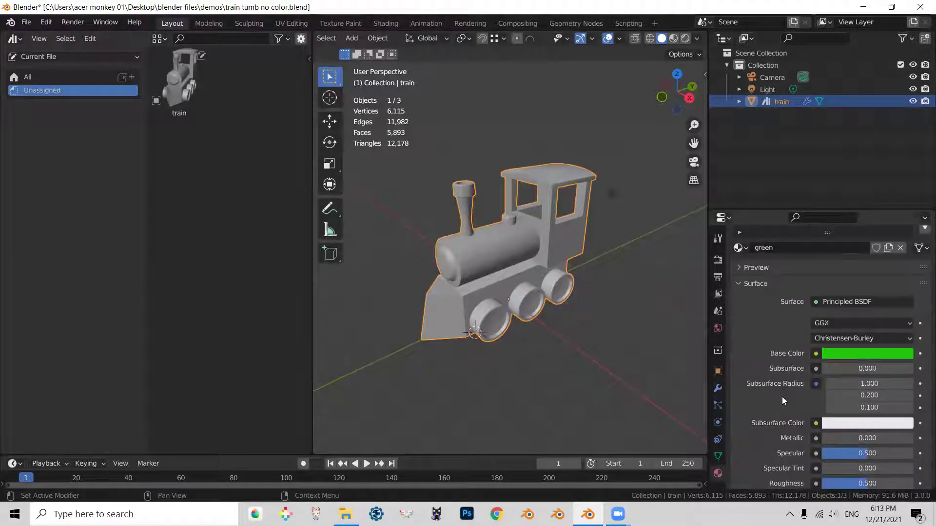
pyautogui.scroll(-16, 802, 355)
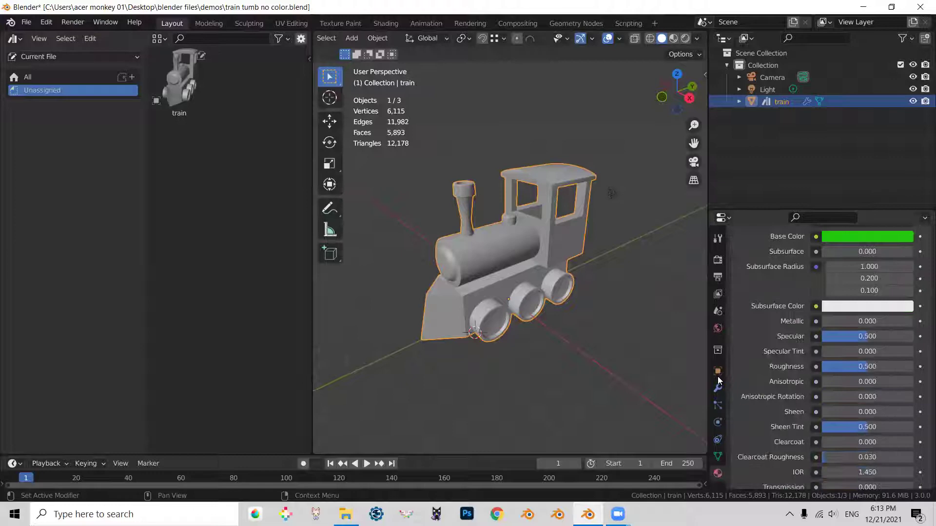
pyautogui.scroll(-8, 802, 399)
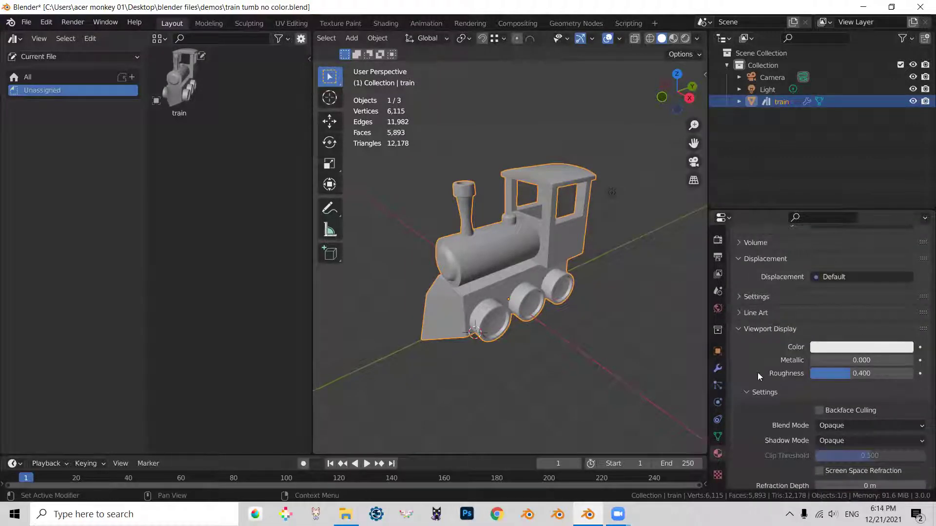
pyautogui.scroll(10, 802, 378)
pyautogui.scroll(5, 802, 378)
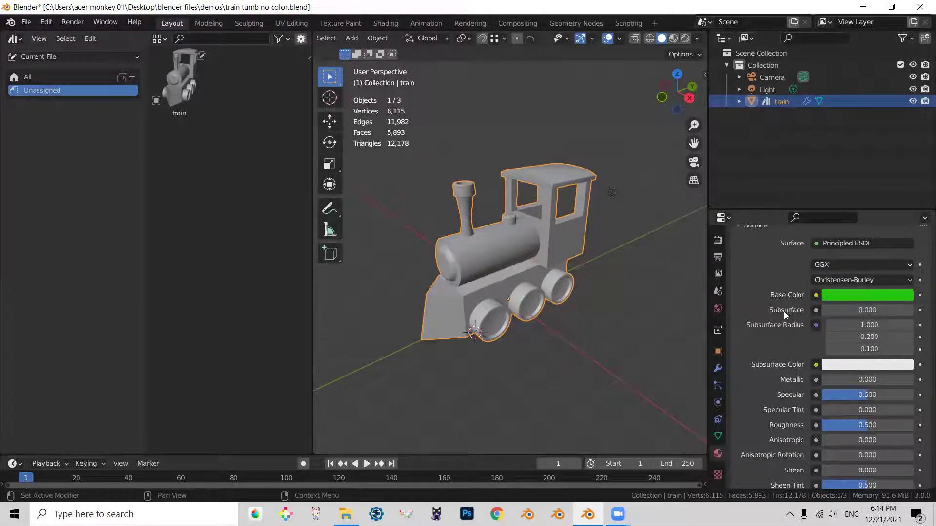
pyautogui.scroll(-15, 784, 310)
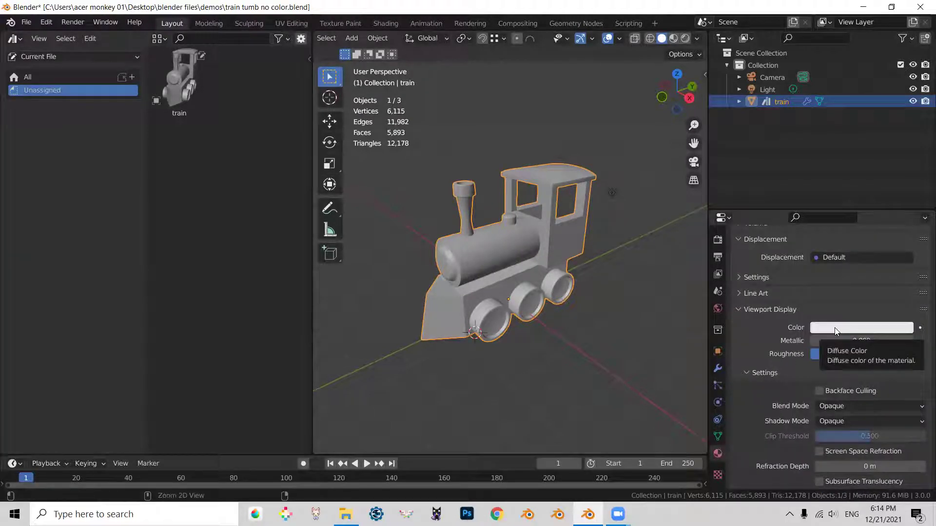
# Paste matching viewport colours into the green and yellow materials.
pyautogui.hotkey('ctrl', 'v')
pyautogui.moveTo(492, 415); pyautogui.dragTo(488, 307, button='middle')
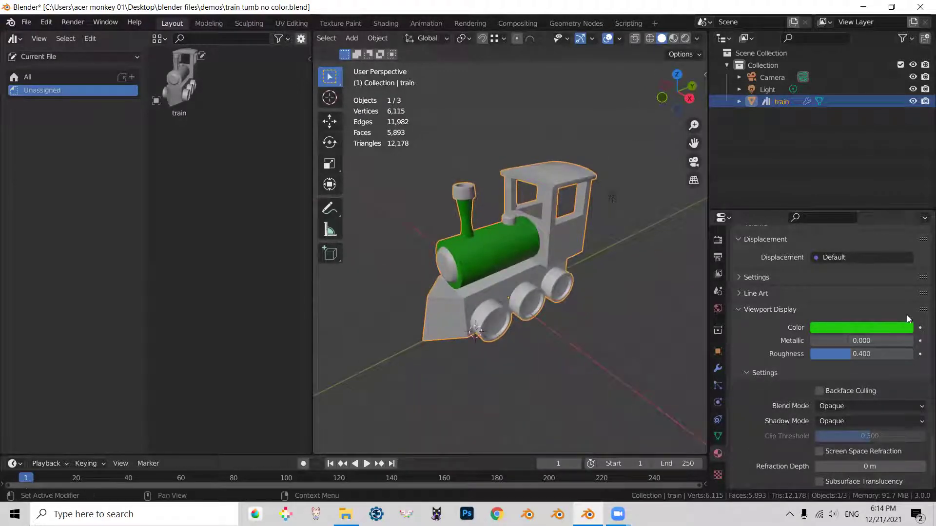
pyautogui.scroll(15, 894, 296)
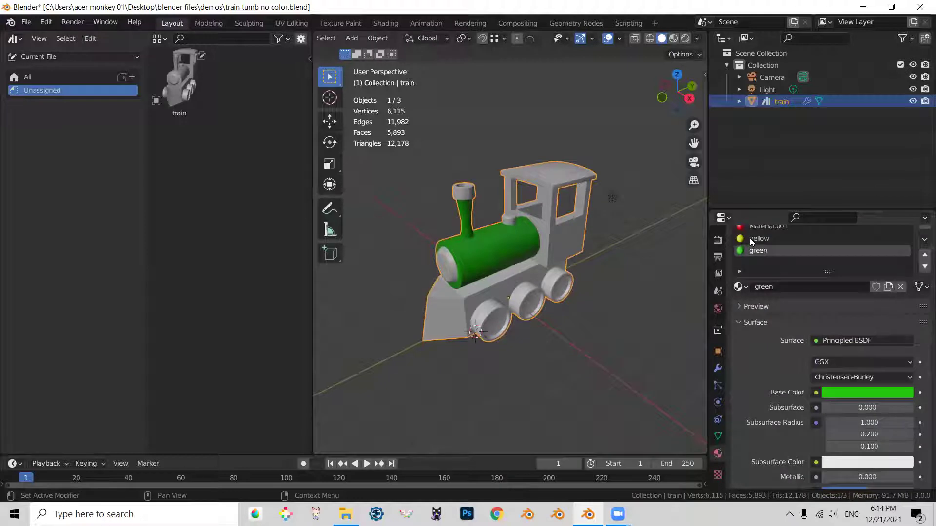
pyautogui.click(749, 238)
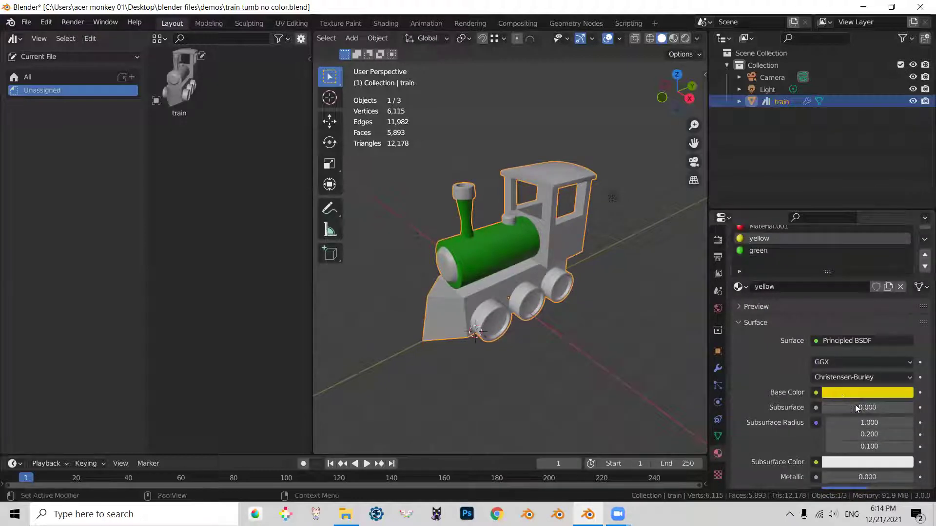
pyautogui.scroll(-15, 855, 405)
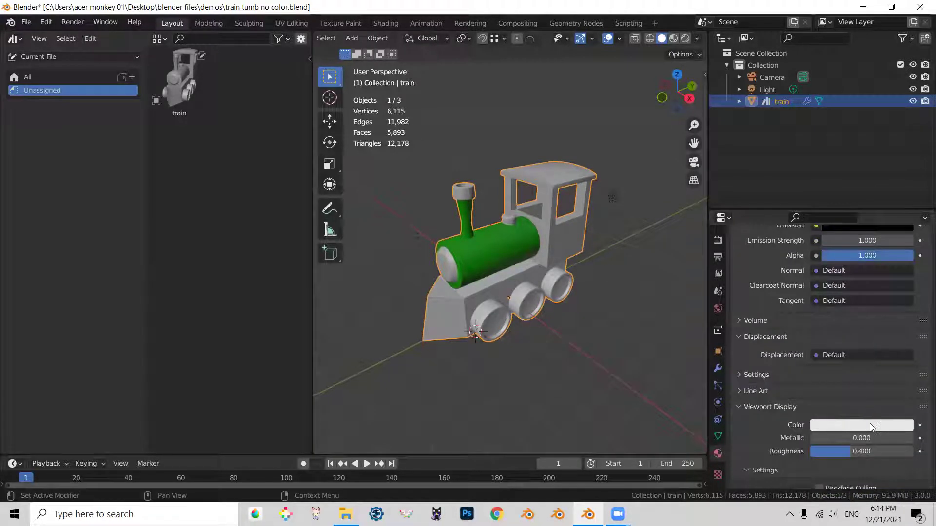
pyautogui.hotkey('ctrl', 'v')
# Paste matching red and blue viewport colours into Material.001 and Material, then check the train.
pyautogui.scroll(10, 844, 427)
pyautogui.scroll(10, 833, 426)
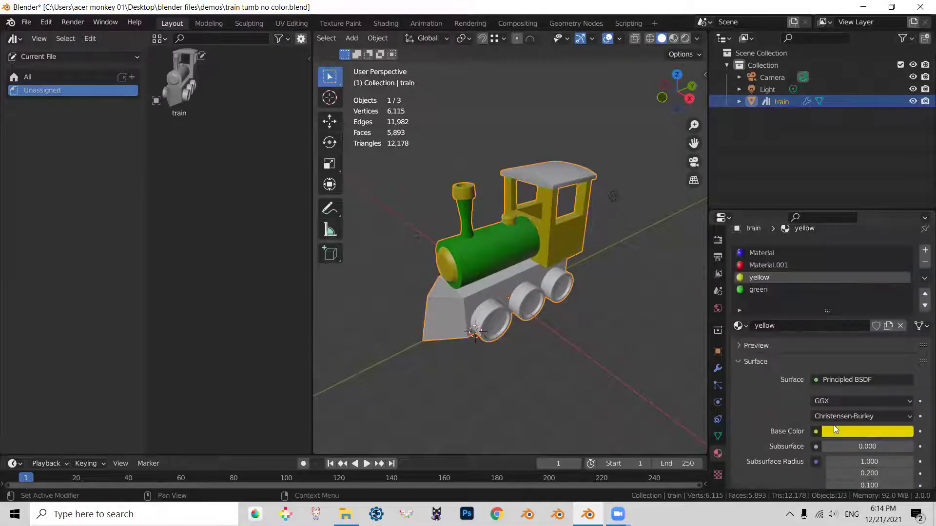
pyautogui.click(768, 265)
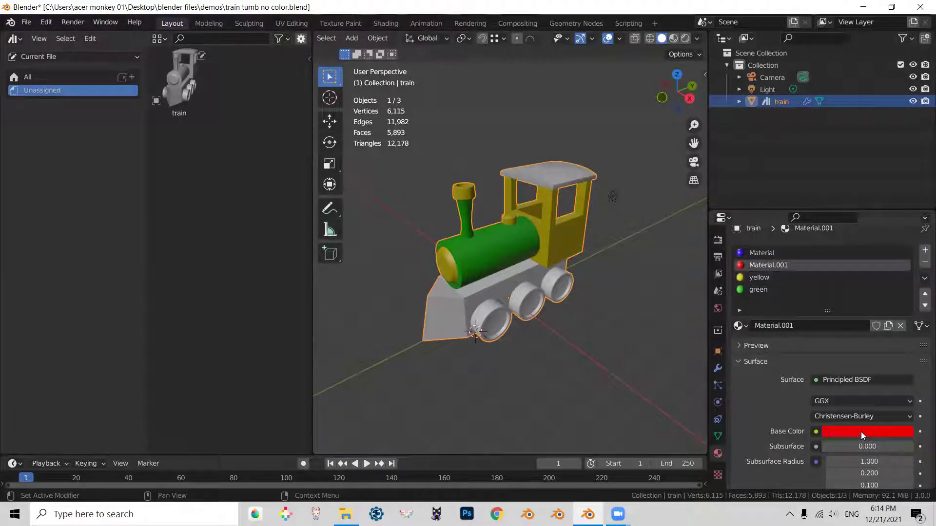
pyautogui.scroll(-12, 854, 428)
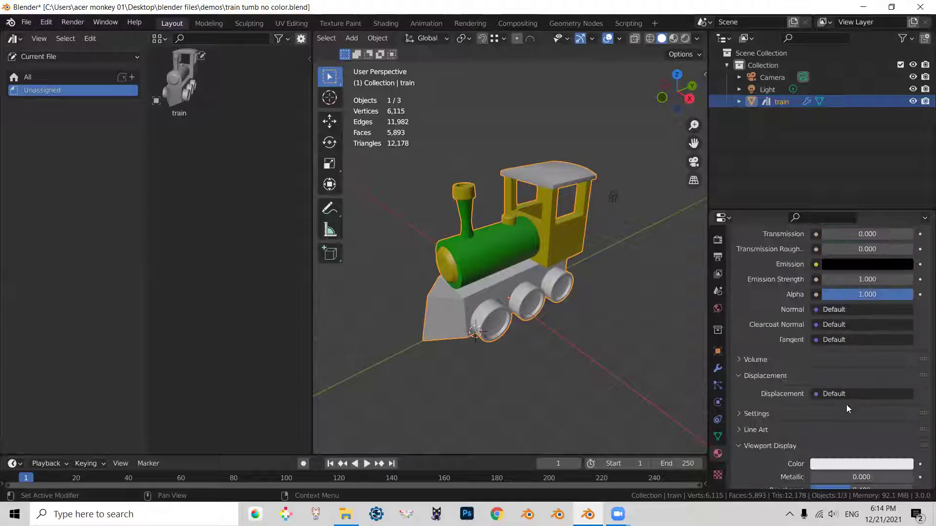
pyautogui.hotkey('ctrl', 'v')
pyautogui.scroll(4, 837, 380)
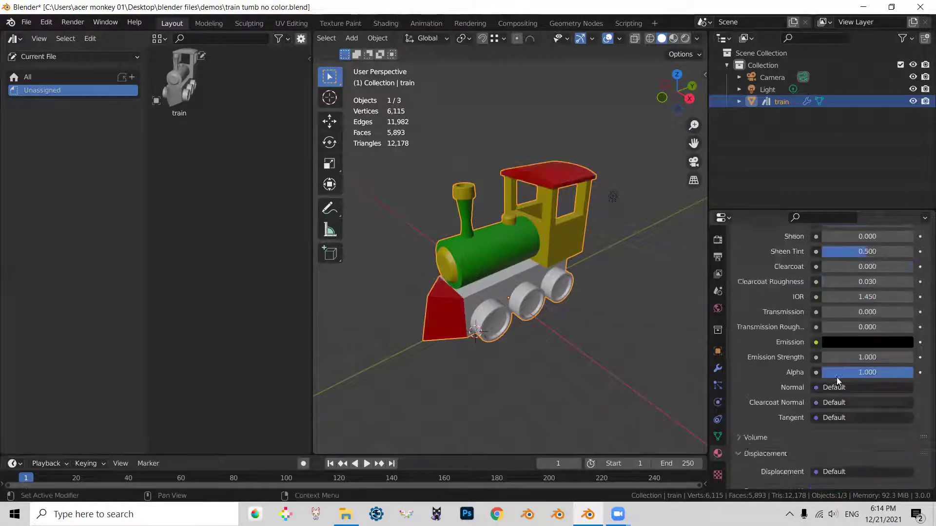
pyautogui.scroll(12, 837, 381)
pyautogui.click(790, 250)
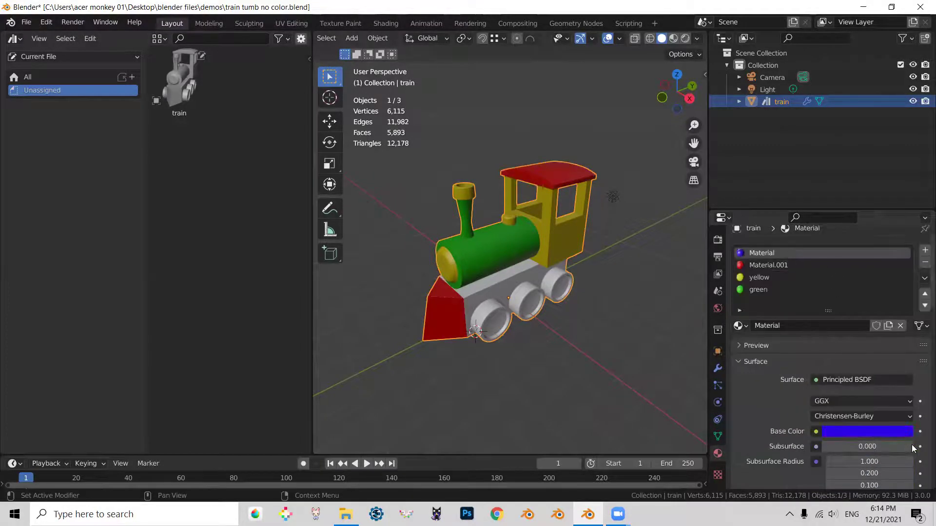
pyautogui.scroll(-15, 828, 430)
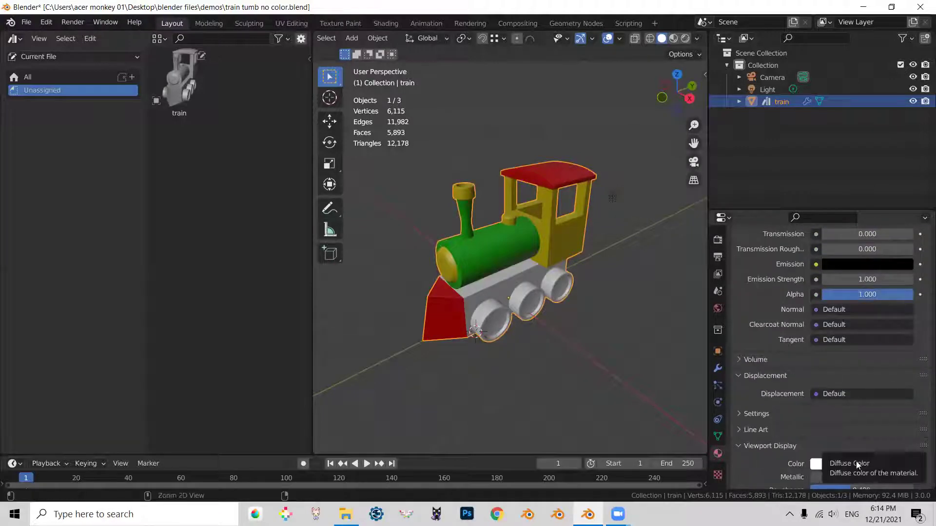
pyautogui.hotkey('ctrl', 'v')
pyautogui.moveTo(491, 294); pyautogui.dragTo(560, 265, button='middle')
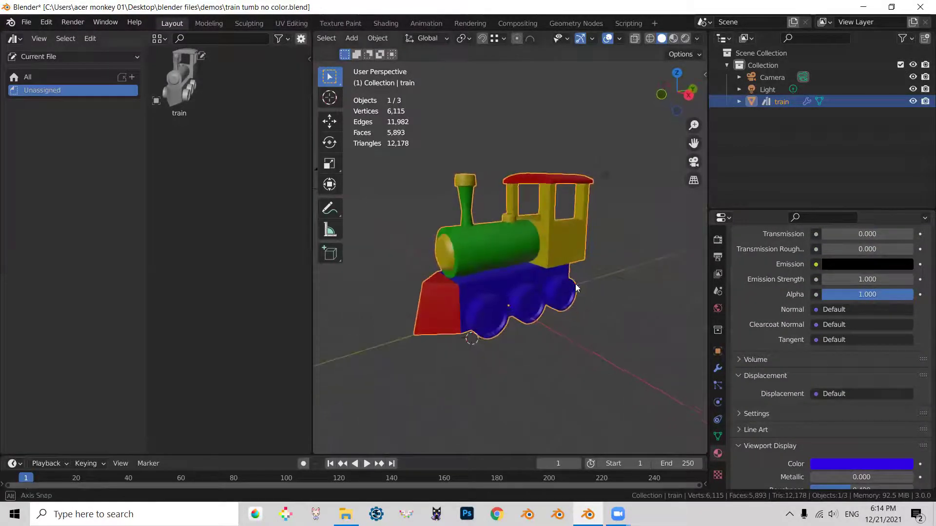
pyautogui.rightClick(198, 62)
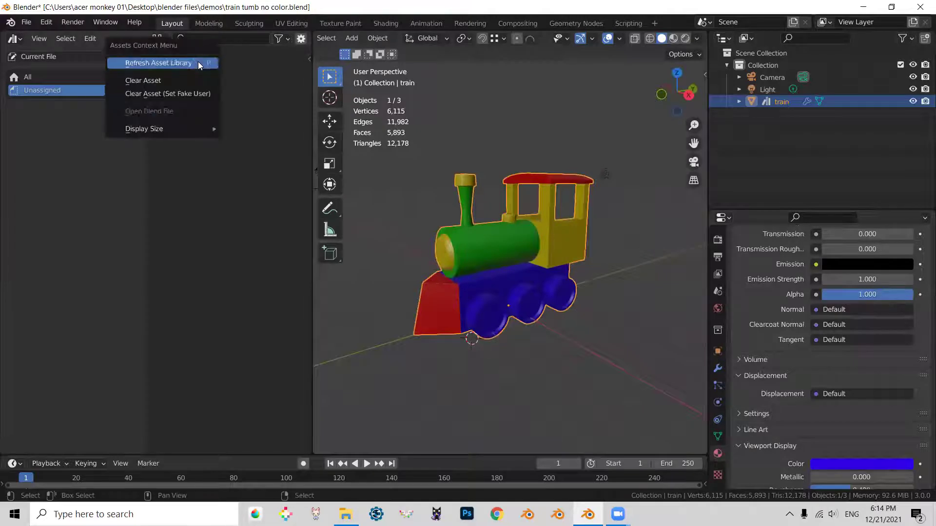
# Clear the train's asset status and mark it as an asset again from the Outliner.
pyautogui.click(170, 80)
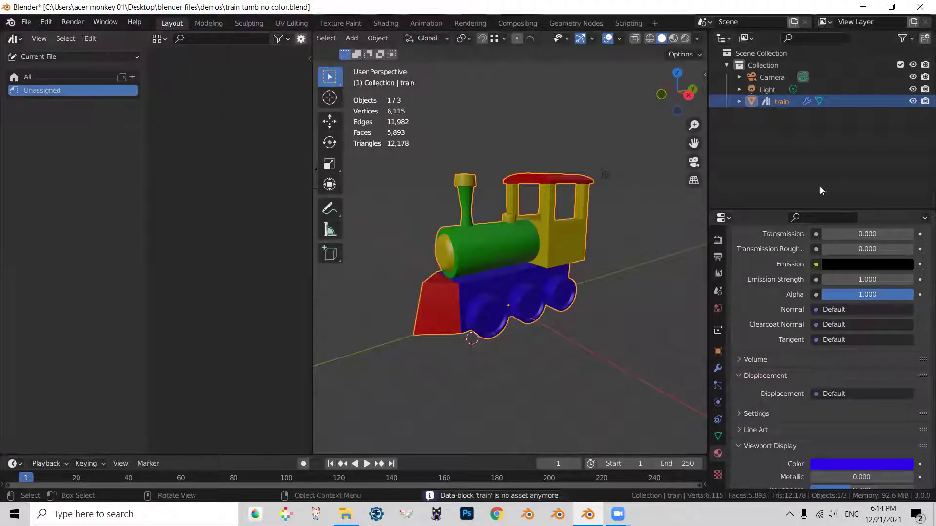
pyautogui.rightClick(834, 104)
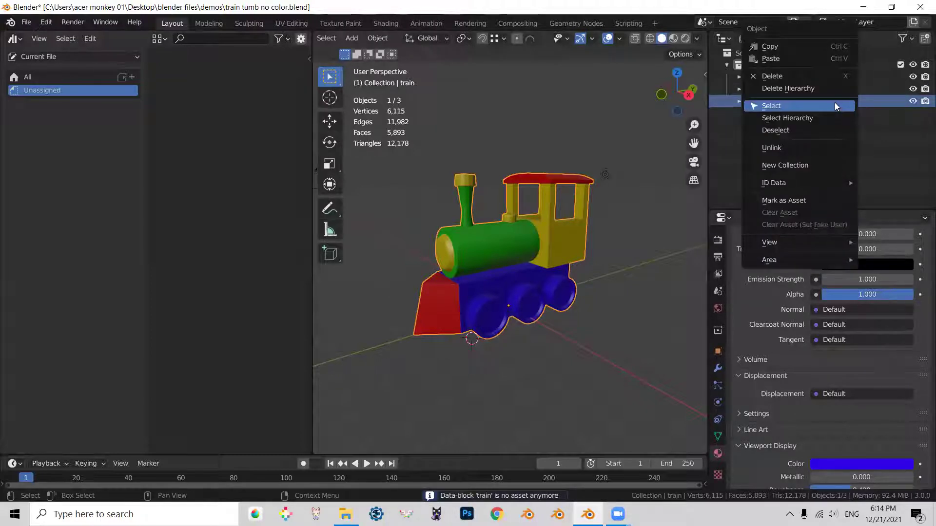
pyautogui.click(809, 200)
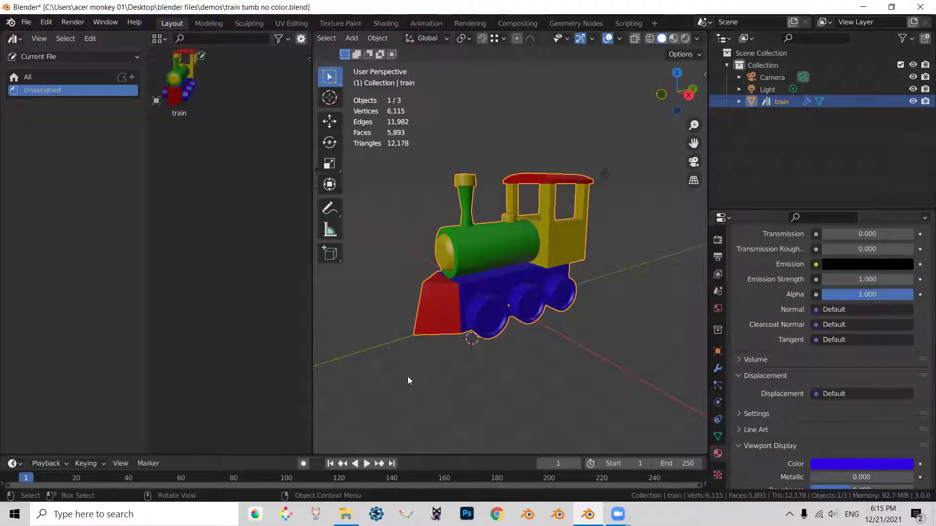
# Rotate the train -45° around the Z axis.
pyautogui.moveTo(446, 349); pyautogui.dragTo(556, 388, button='middle')
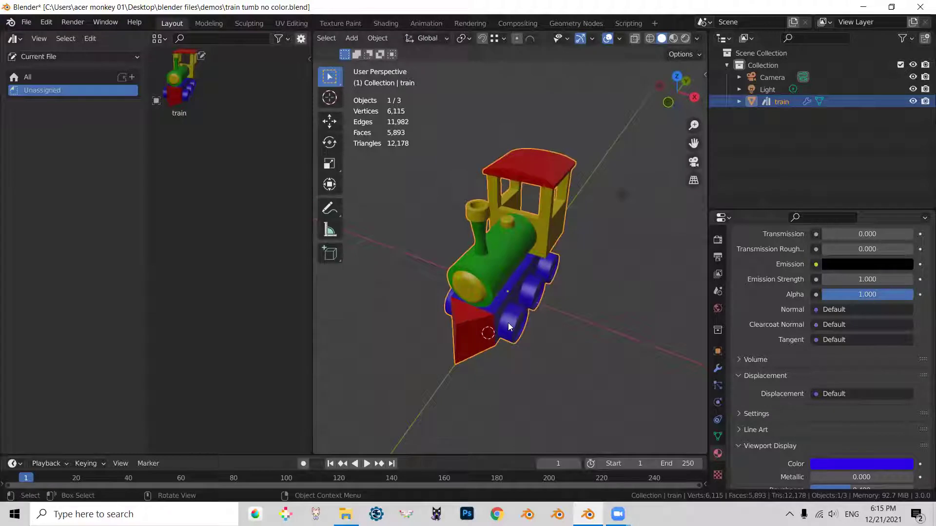
pyautogui.press('r')
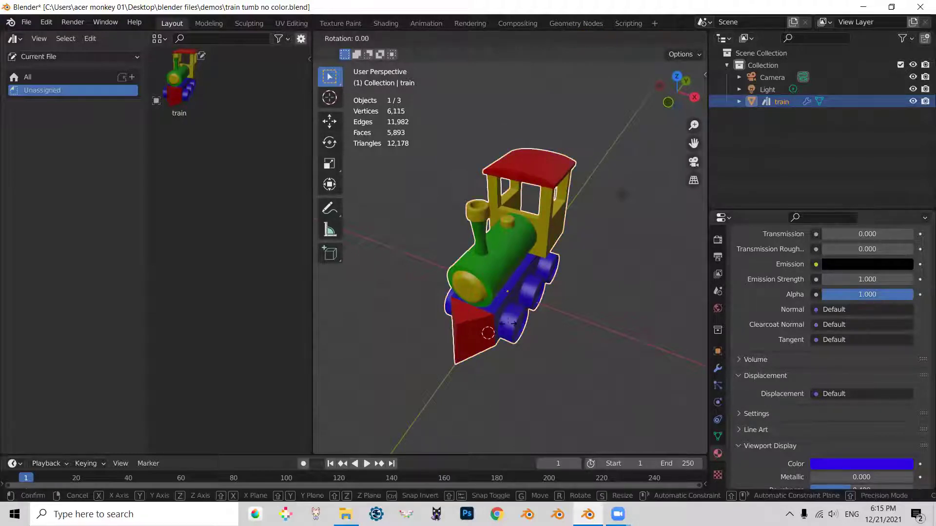
pyautogui.press('z')
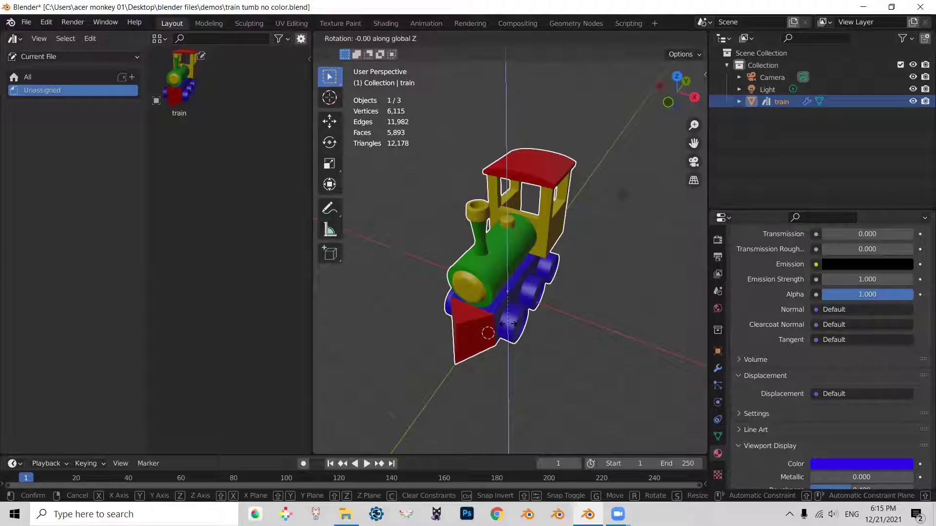
pyautogui.write('-45')
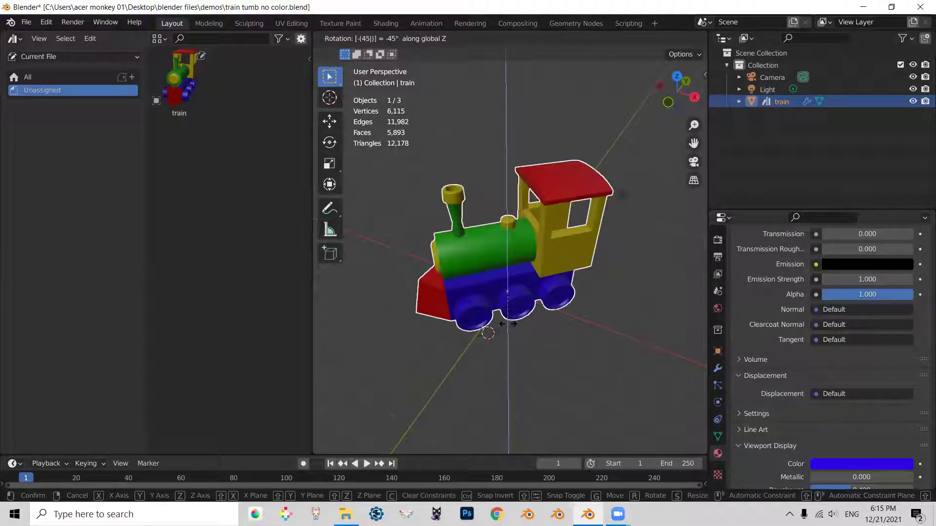
pyautogui.press('Return')
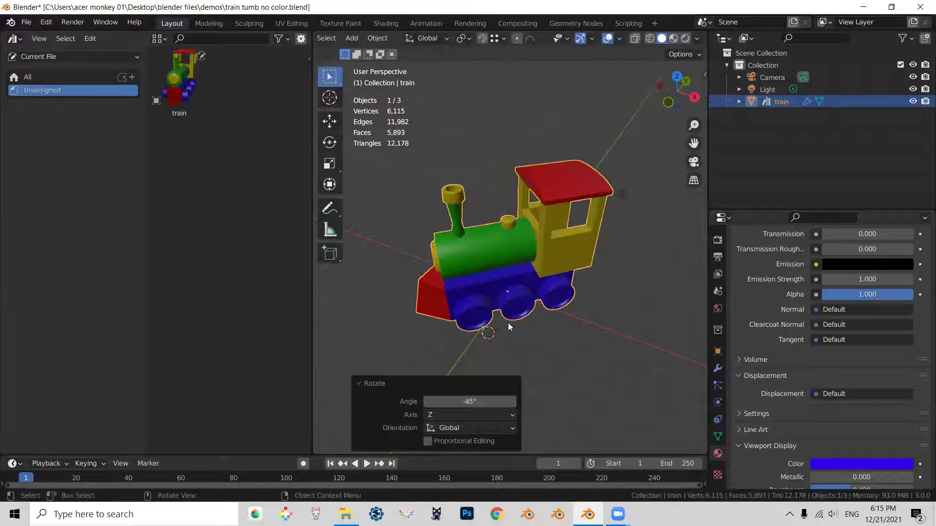
# Apply the train's rotation so its rotation values read 0°.
pyautogui.press('n')
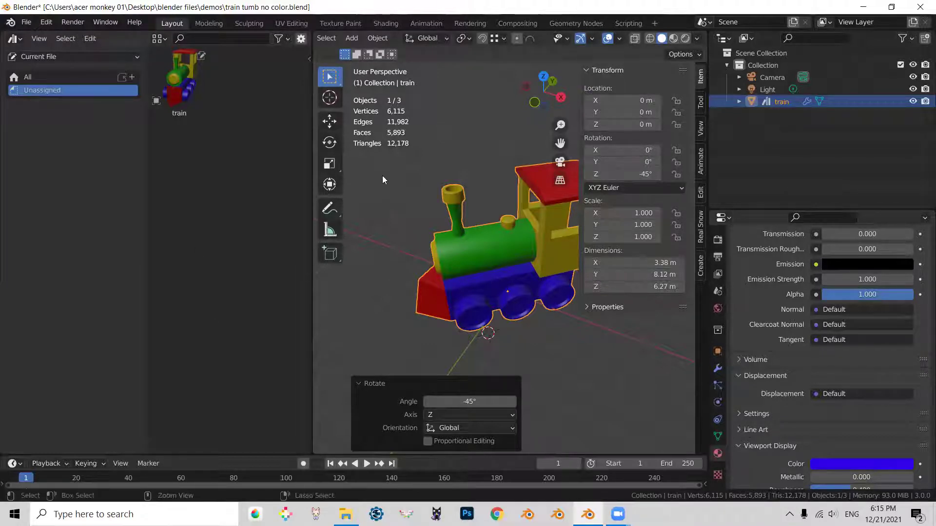
pyautogui.hotkey('ctrl', 'a')
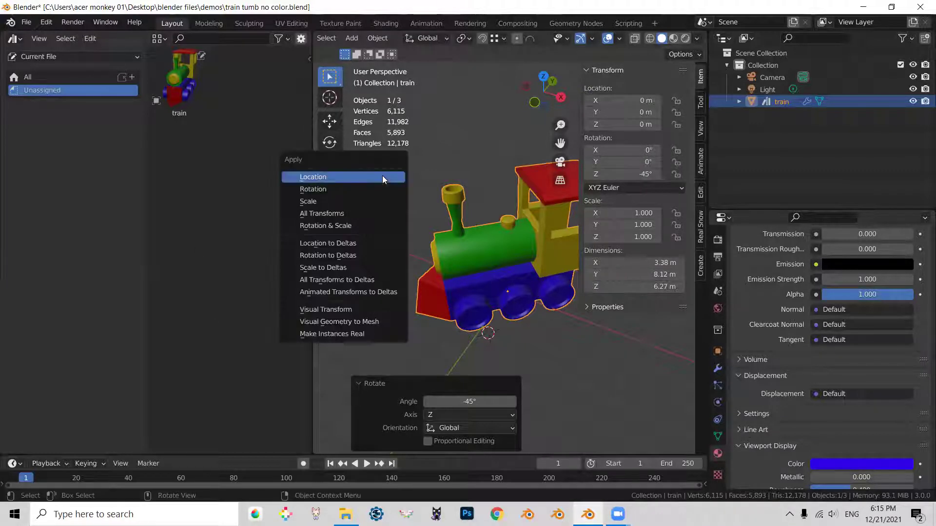
pyautogui.click(334, 189)
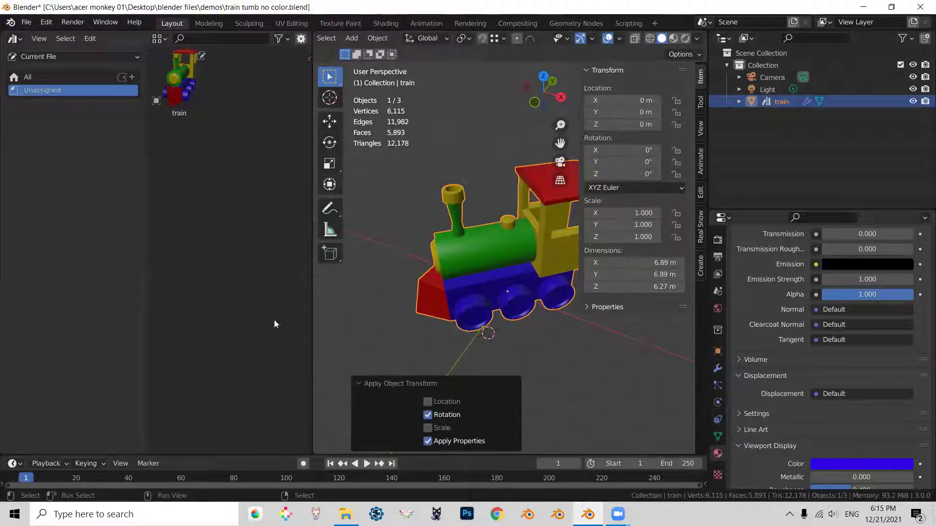
# Clear the train's asset mark and re-mark it so the thumbnail shows the rotated train.
pyautogui.rightClick(188, 69)
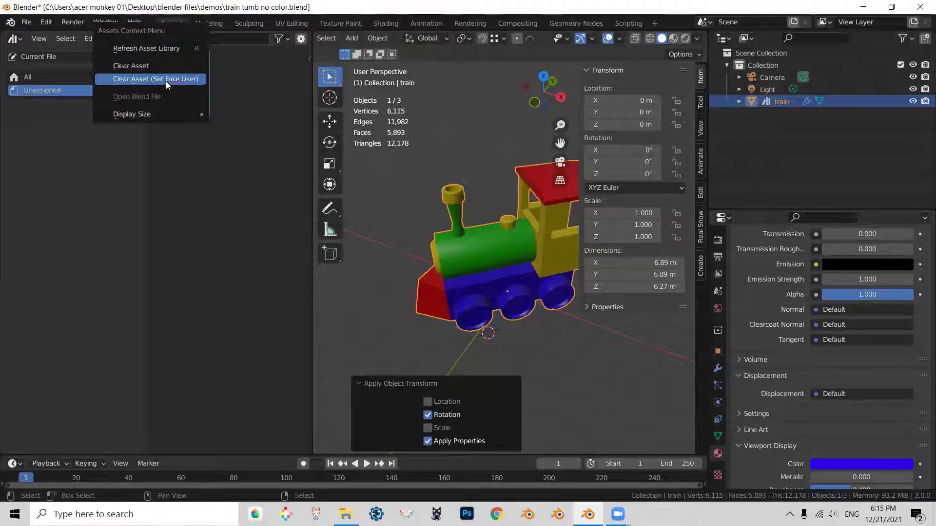
pyautogui.click(157, 67)
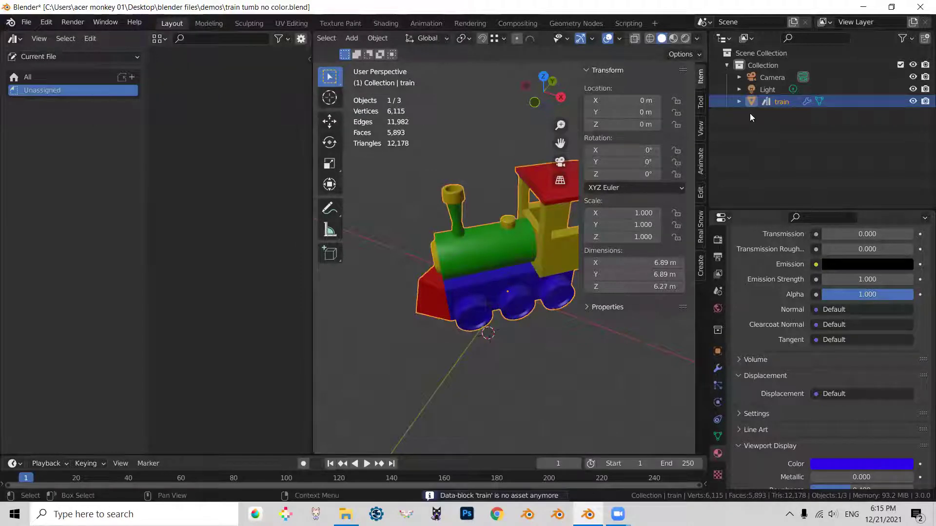
pyautogui.rightClick(778, 99)
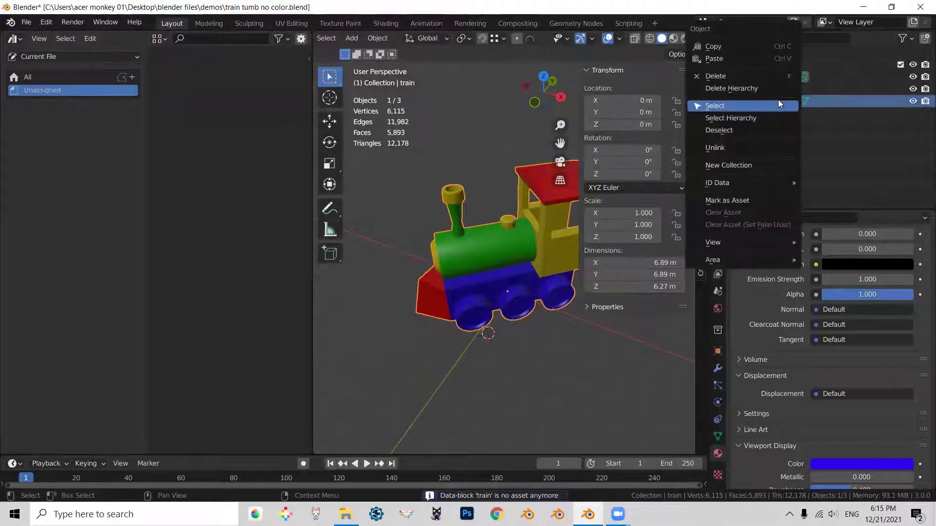
pyautogui.click(731, 200)
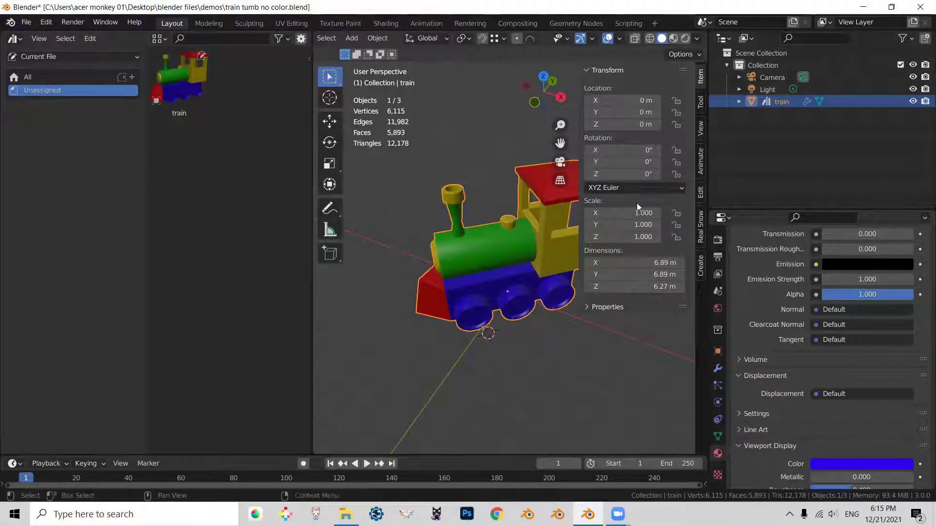
# Set the train's Rotation Z to 45°, apply the rotation, and orbit to check it.
pyautogui.click(627, 174)
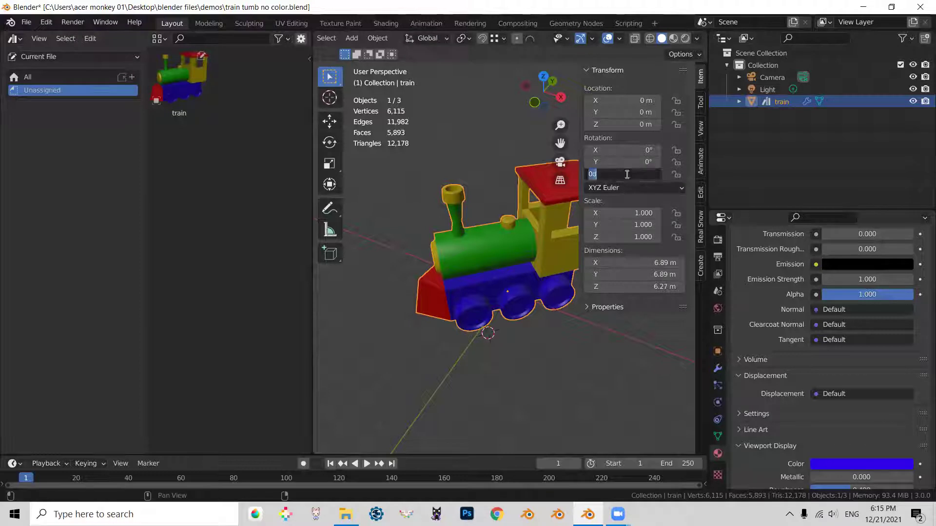
pyautogui.write('45')
pyautogui.press('Return')
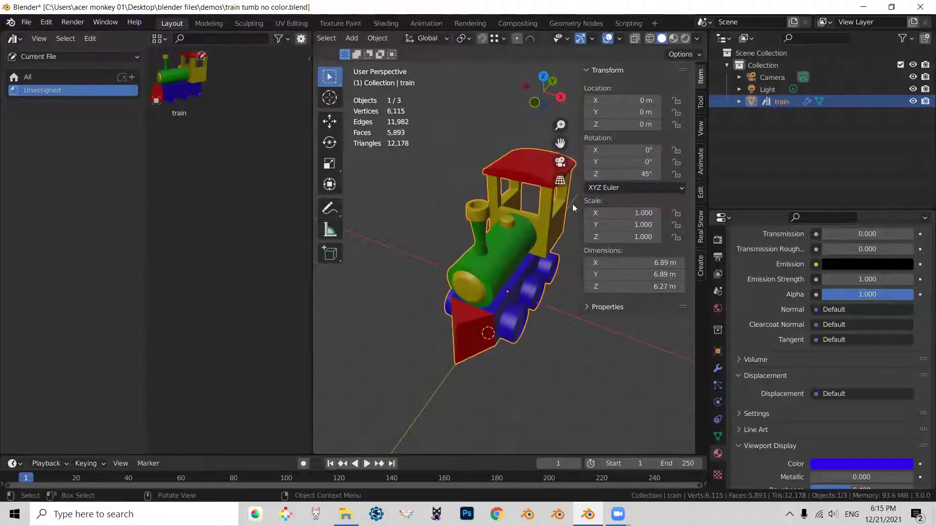
pyautogui.hotkey('ctrl', 'a')
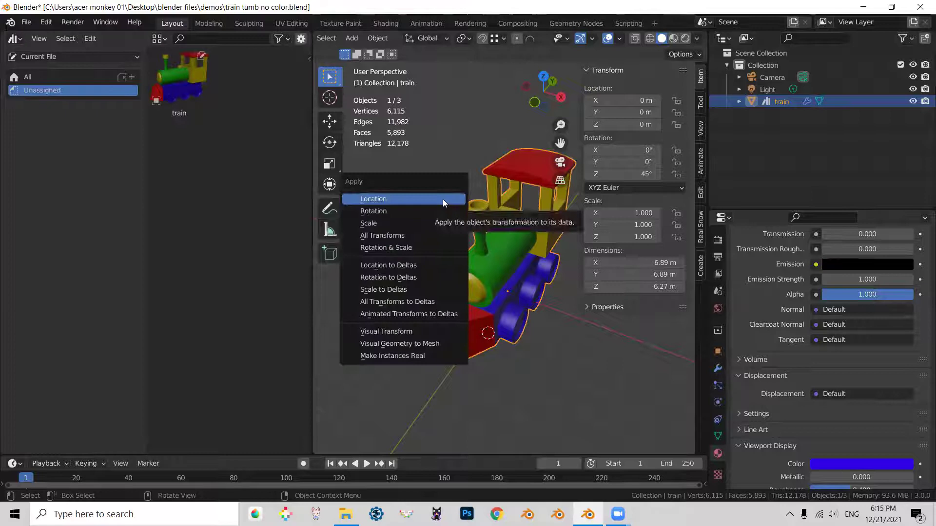
pyautogui.click(383, 210)
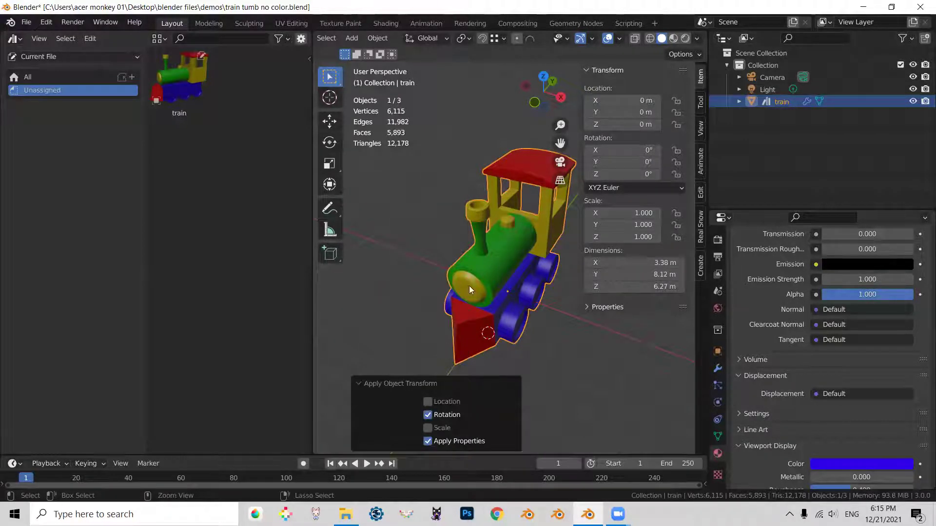
pyautogui.moveTo(468, 288); pyautogui.dragTo(407, 241, button='middle')
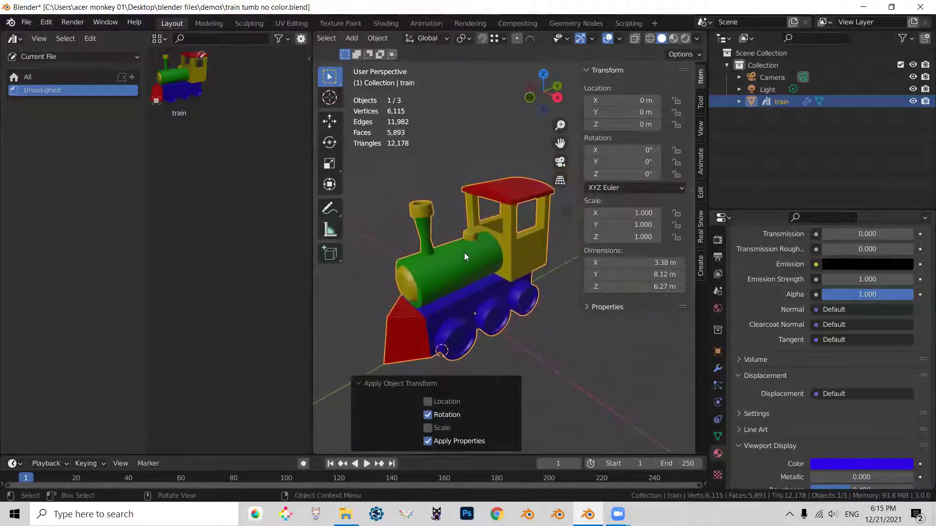
pyautogui.moveTo(464, 253)
pyautogui.mouseDown(button='middle')
pyautogui.moveTo(475, 248)
pyautogui.moveTo(467, 254)
pyautogui.mouseUp(button='middle')
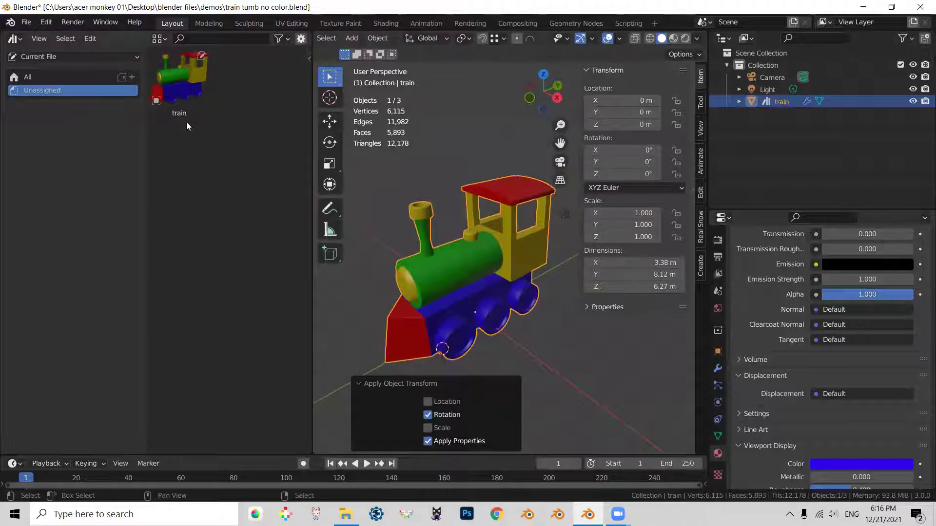
# Save the file as demo train.blend in the Asset_Library folder.
pyautogui.click(26, 25)
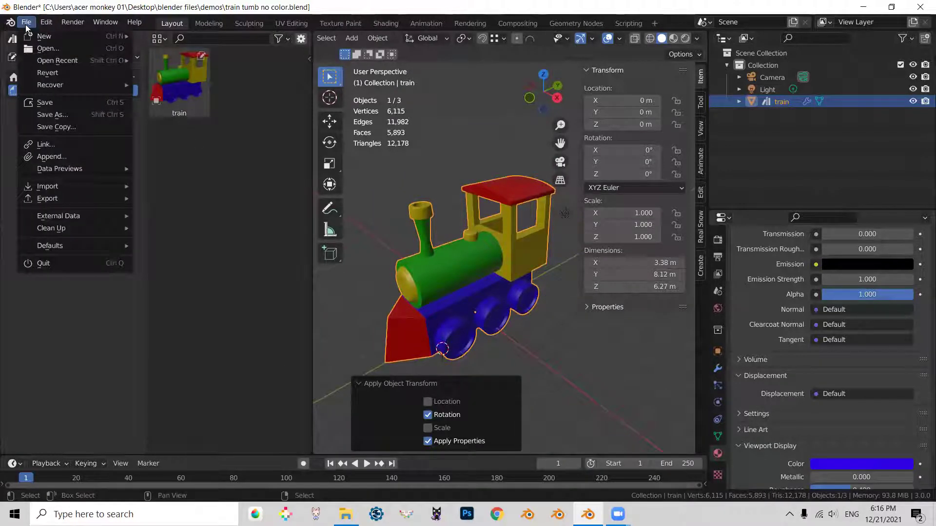
pyautogui.click(52, 115)
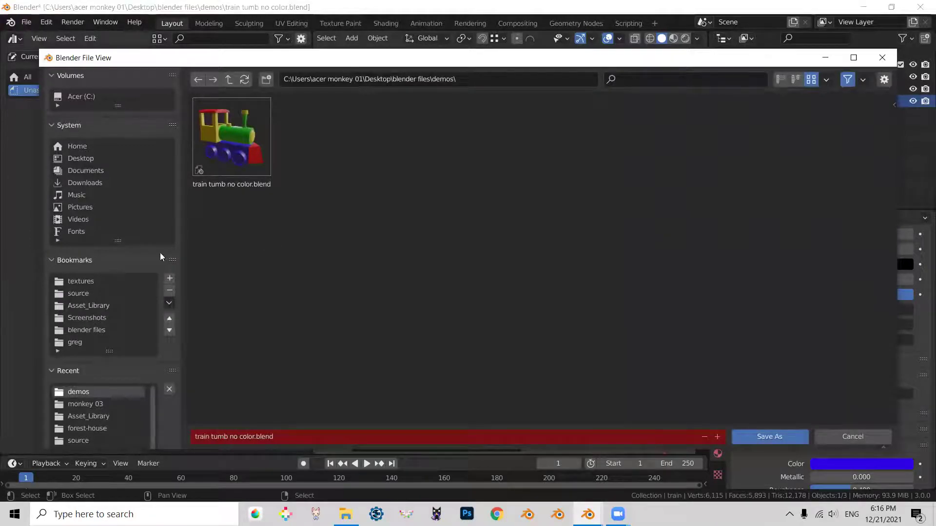
pyautogui.click(83, 306)
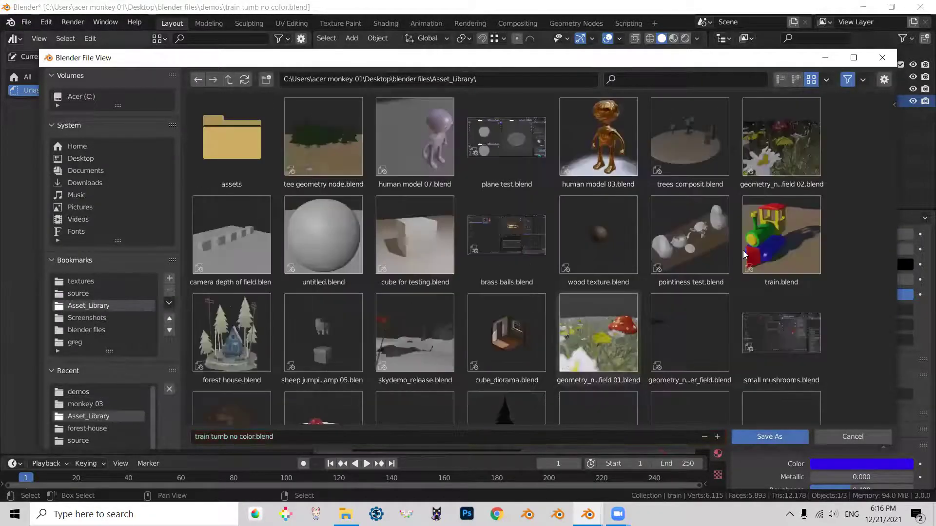
pyautogui.scroll(-5, 437, 225)
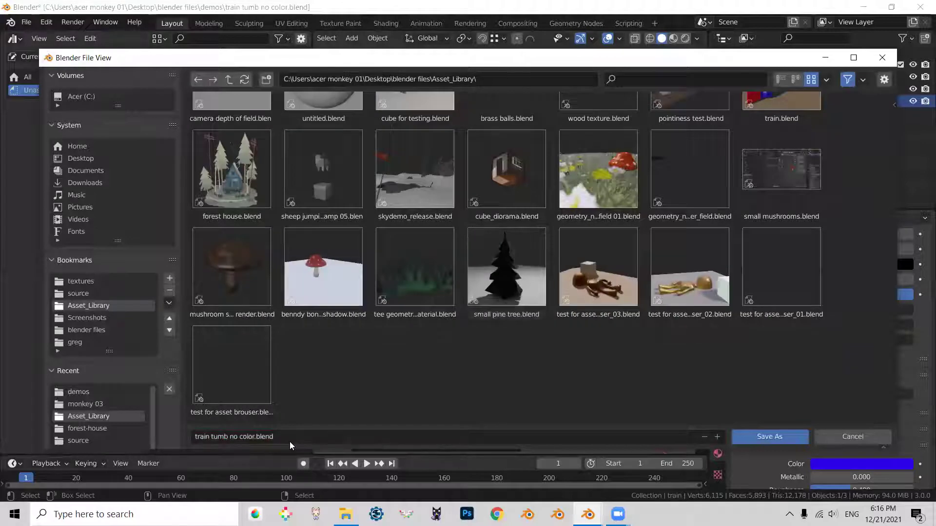
pyautogui.click(292, 437)
pyautogui.write('deom')
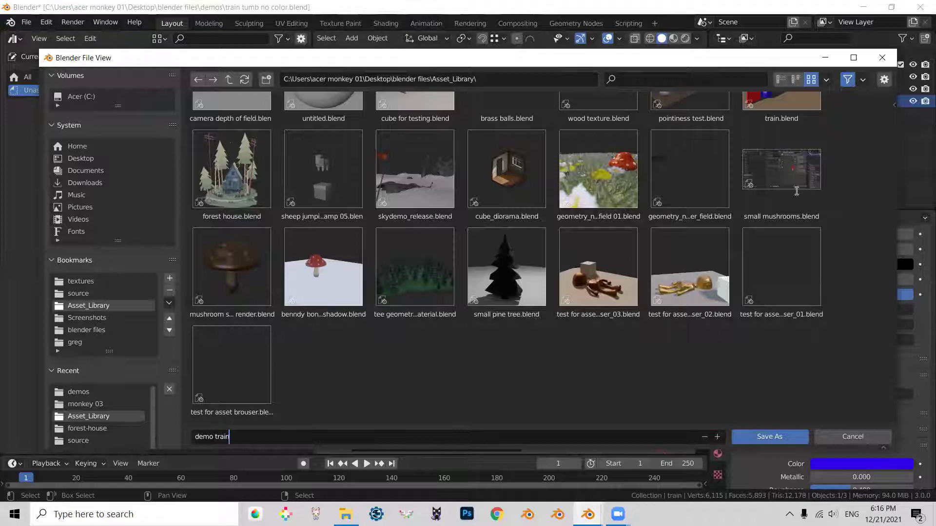
pyautogui.click(780, 437)
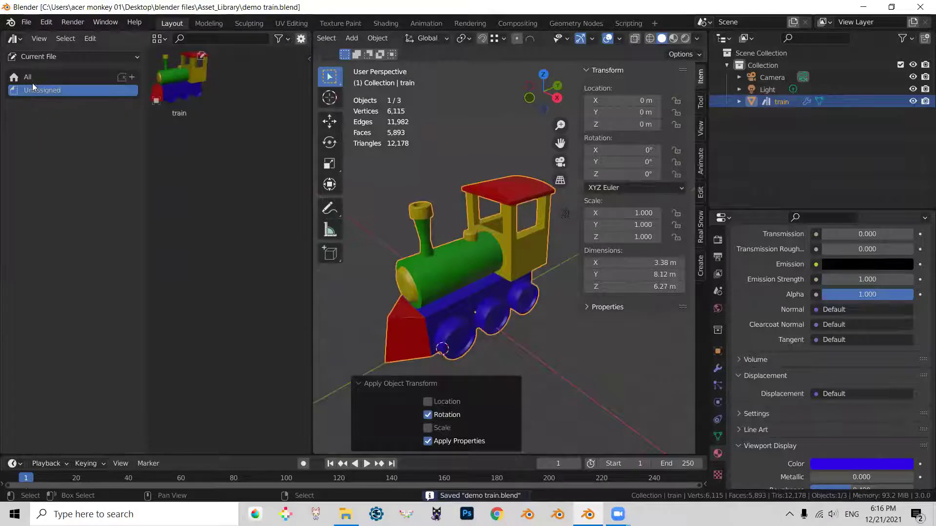
# Move the train asset into Greg's Library's Toys catalog and save demo train.blend.
pyautogui.click(55, 59)
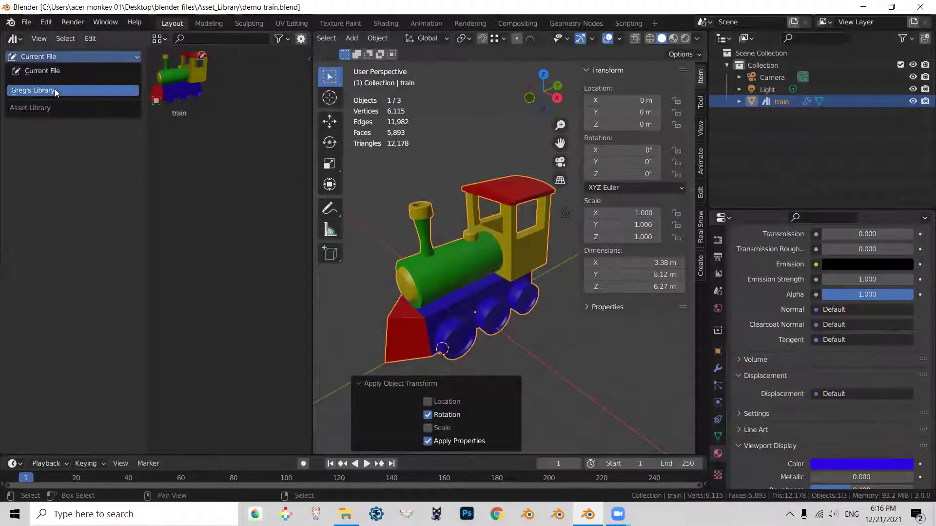
pyautogui.click(33, 90)
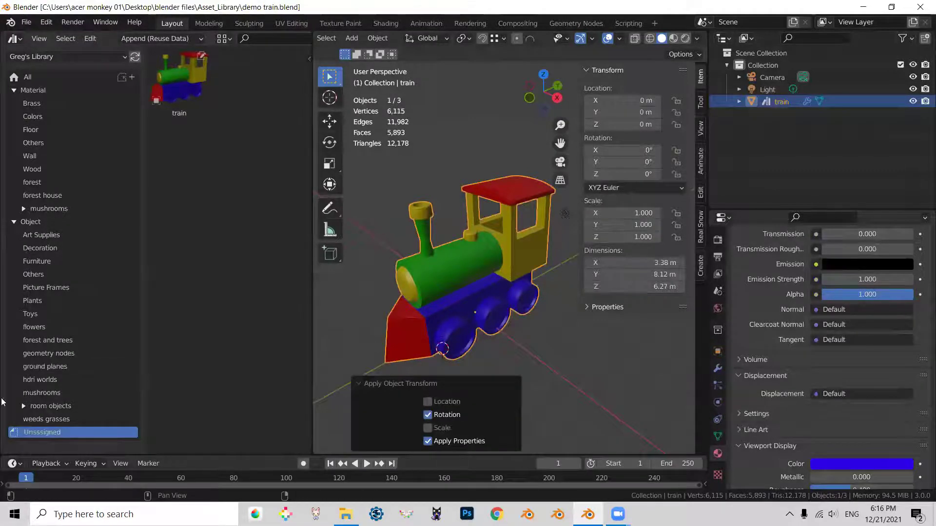
pyautogui.moveTo(180, 87); pyautogui.dragTo(40, 314)
pyautogui.click(38, 314)
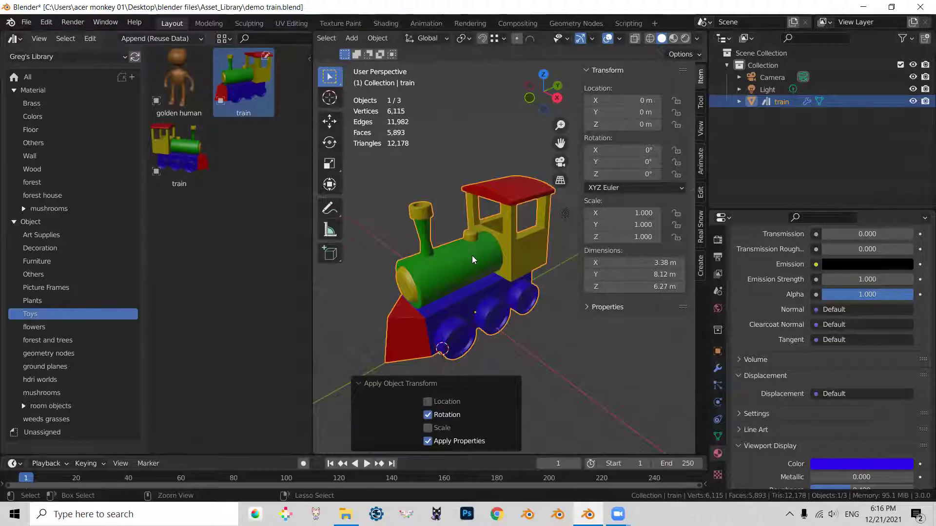
pyautogui.hotkey('ctrl', 's')
pyautogui.click(28, 23)
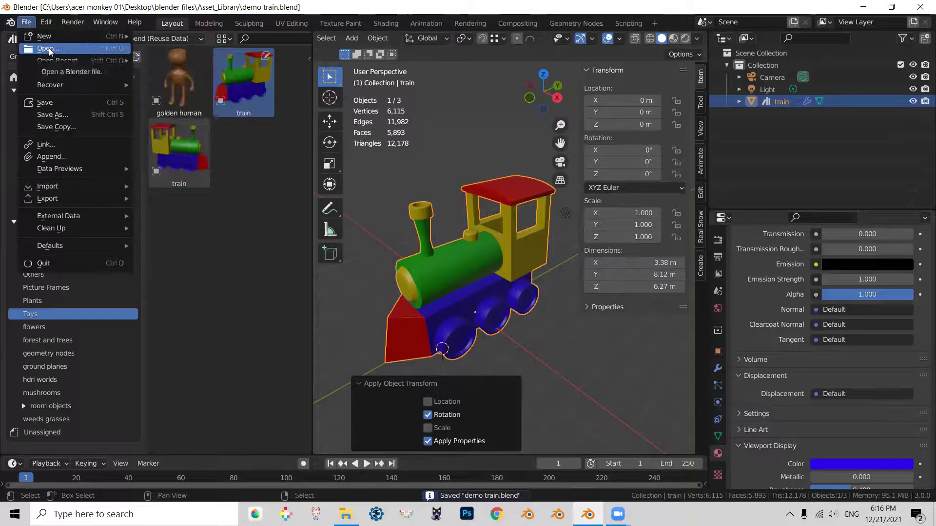
# Start a new General file and browse the Toys catalog of Greg's Library.
pyautogui.moveTo(45, 36)
pyautogui.click(161, 36)
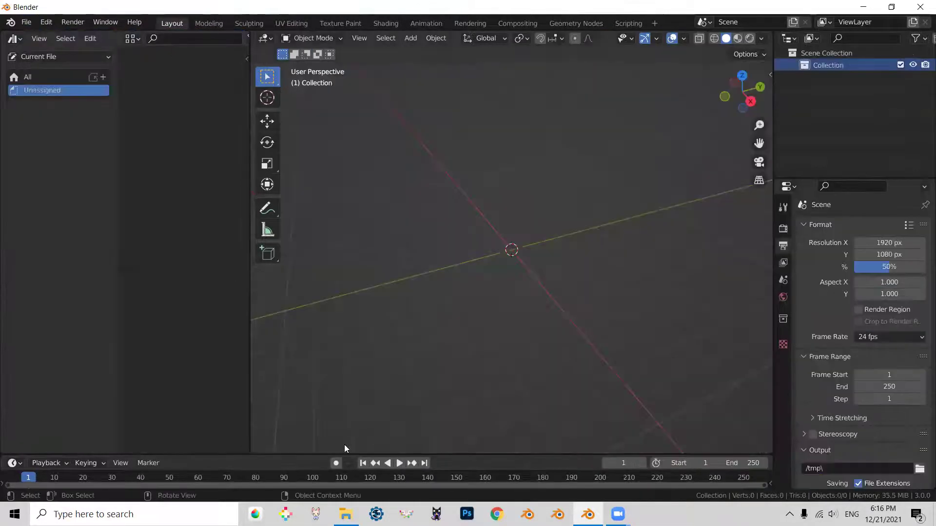
pyautogui.click(32, 56)
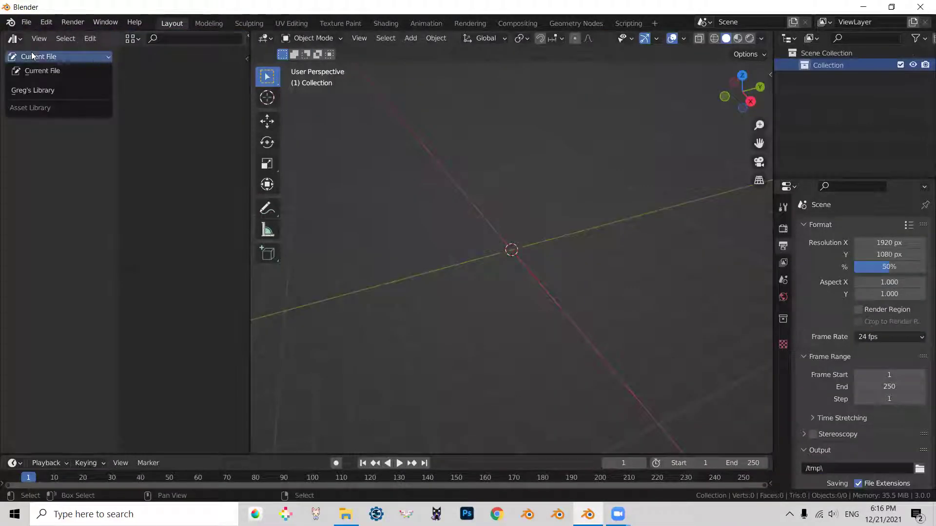
pyautogui.click(35, 91)
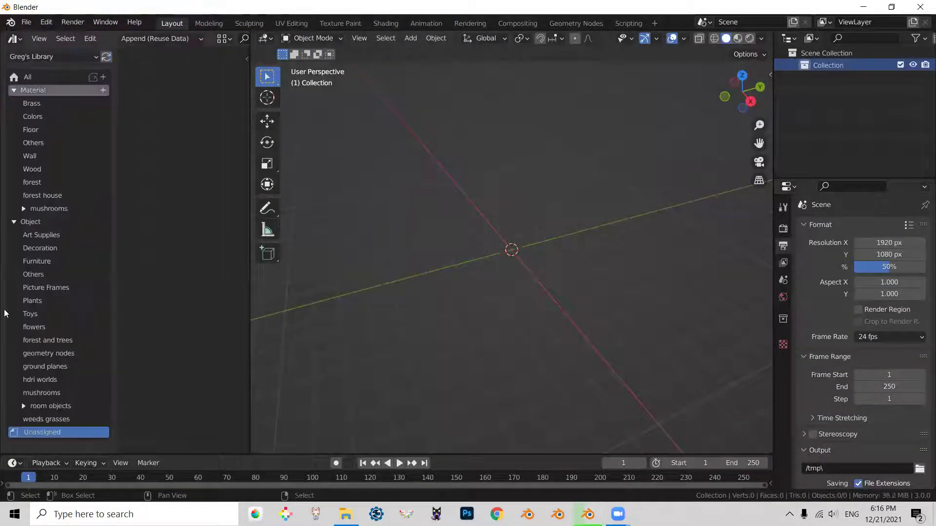
pyautogui.click(53, 312)
# Drag both toy trains and the golden human into the scene.
pyautogui.moveTo(217, 78); pyautogui.dragTo(576, 194)
pyautogui.moveTo(139, 153); pyautogui.dragTo(399, 249)
pyautogui.moveTo(146, 98); pyautogui.dragTo(651, 336)
pyautogui.moveTo(477, 377); pyautogui.dragTo(683, 165, button='middle')
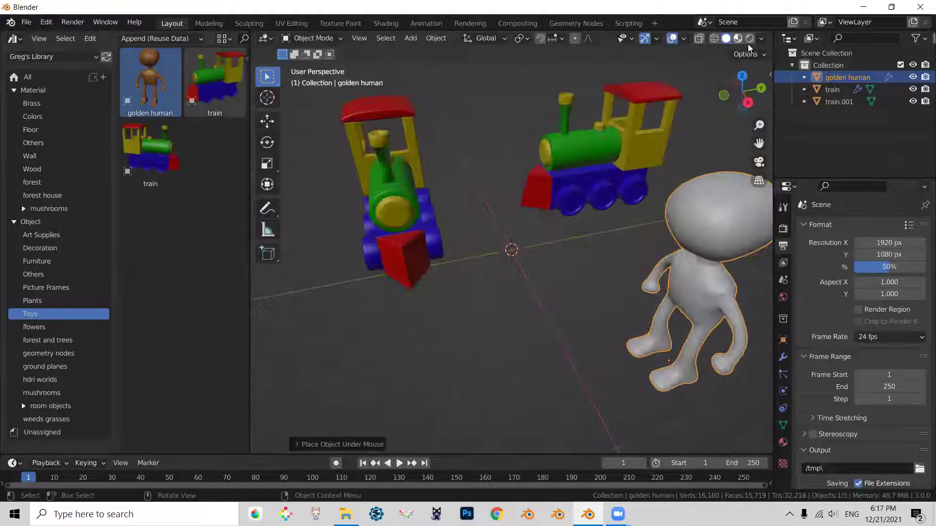
# Set viewport shading Color to Texture, then switch to Material Preview shading.
pyautogui.click(762, 39)
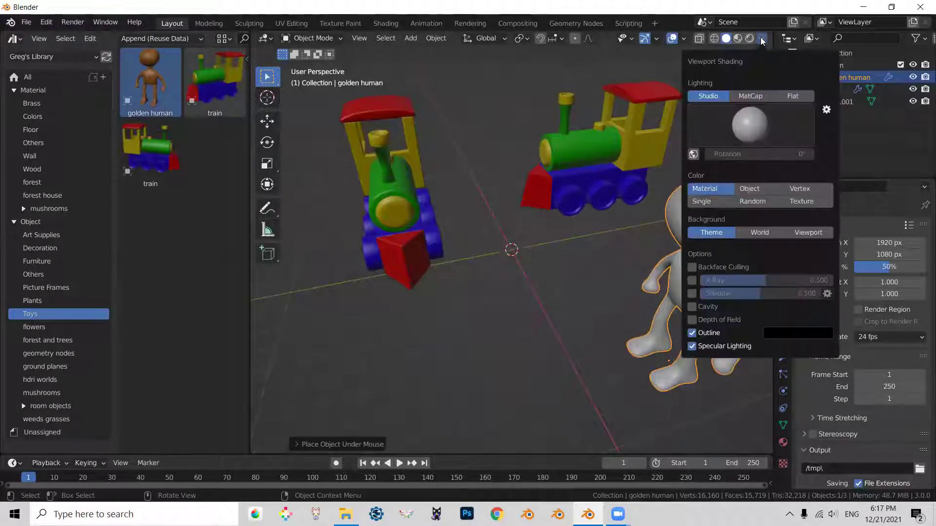
pyautogui.click(801, 202)
pyautogui.moveTo(633, 273)
pyautogui.mouseDown(button='middle')
pyautogui.moveTo(578, 335)
pyautogui.moveTo(660, 186)
pyautogui.mouseUp(button='middle')
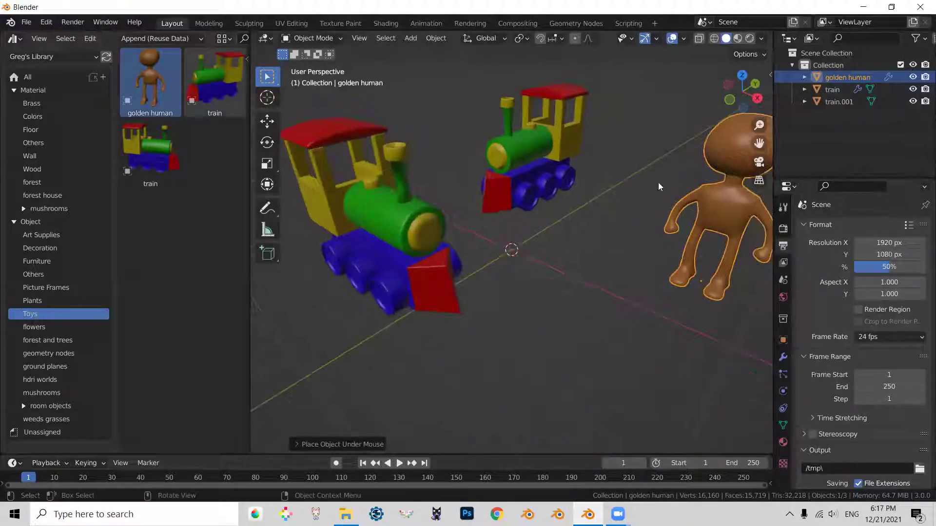
pyautogui.click(737, 38)
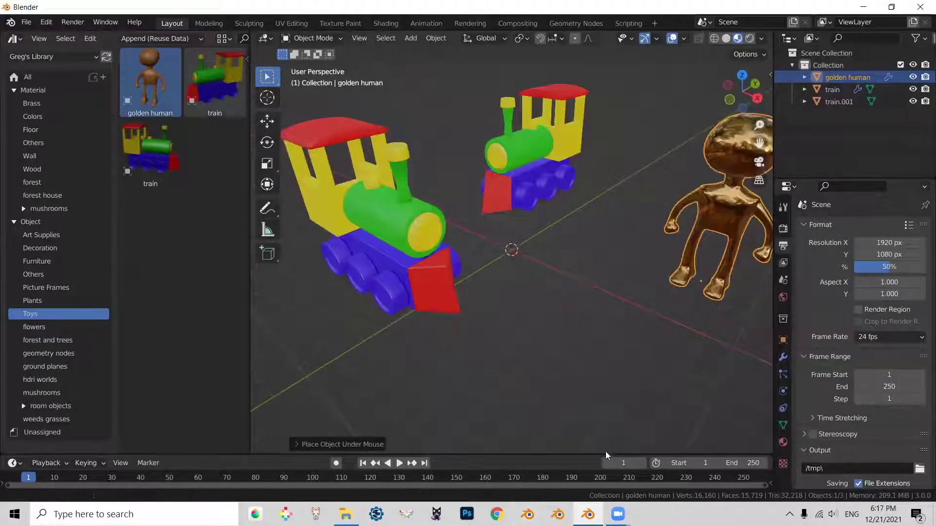
pyautogui.moveTo(608, 454); pyautogui.dragTo(594, 454, button='middle')
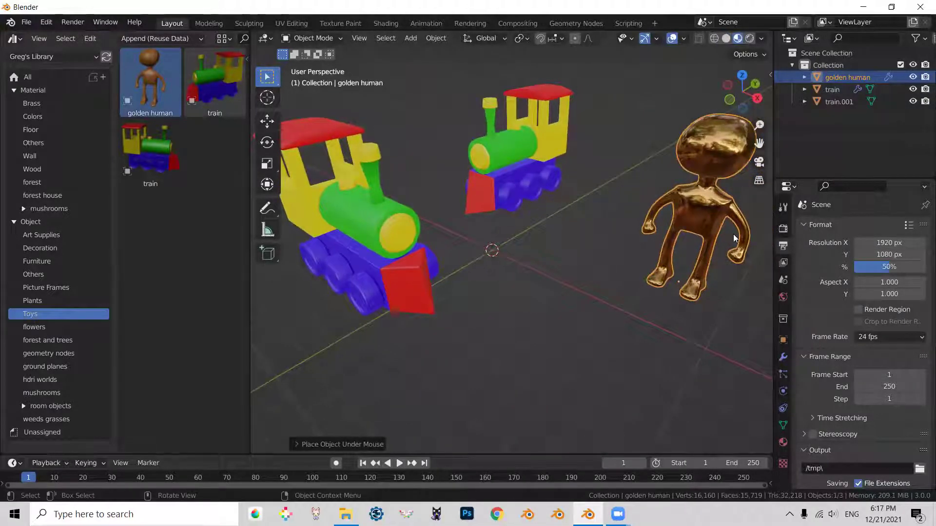